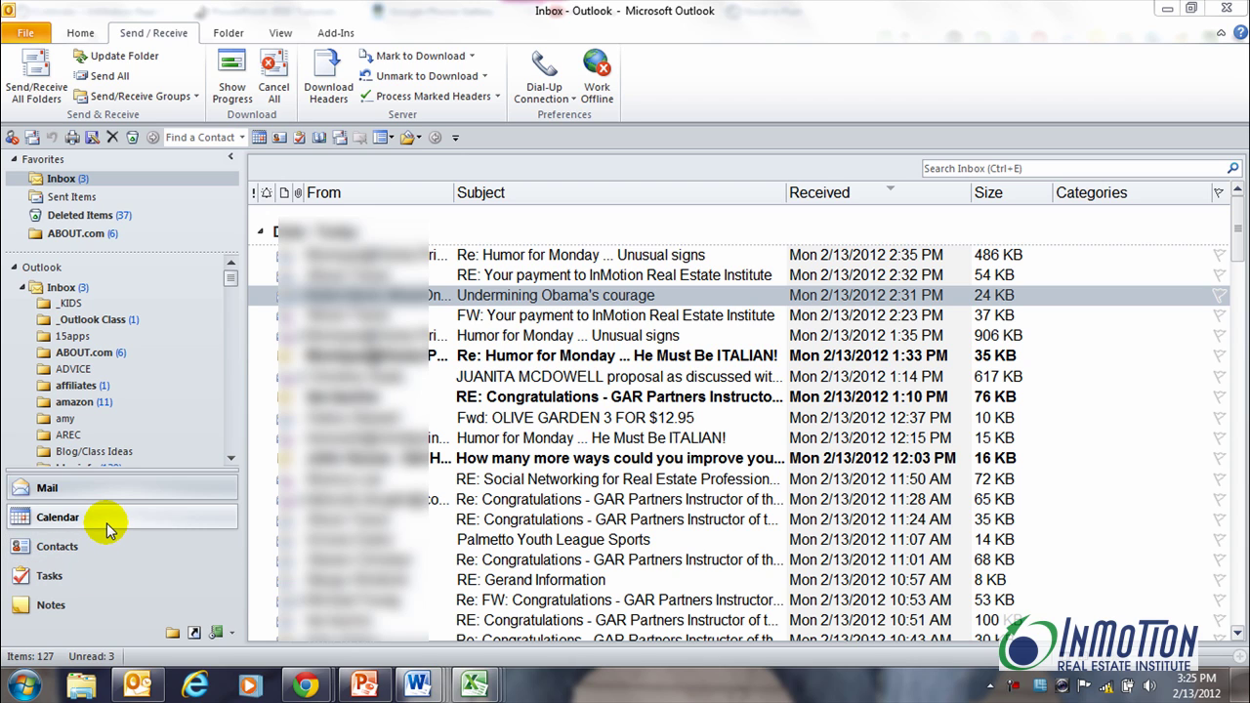
- Create a new folder named Lincoln under the main Contacts folder
{"action": "left_click", "coordinate": [101, 544]}
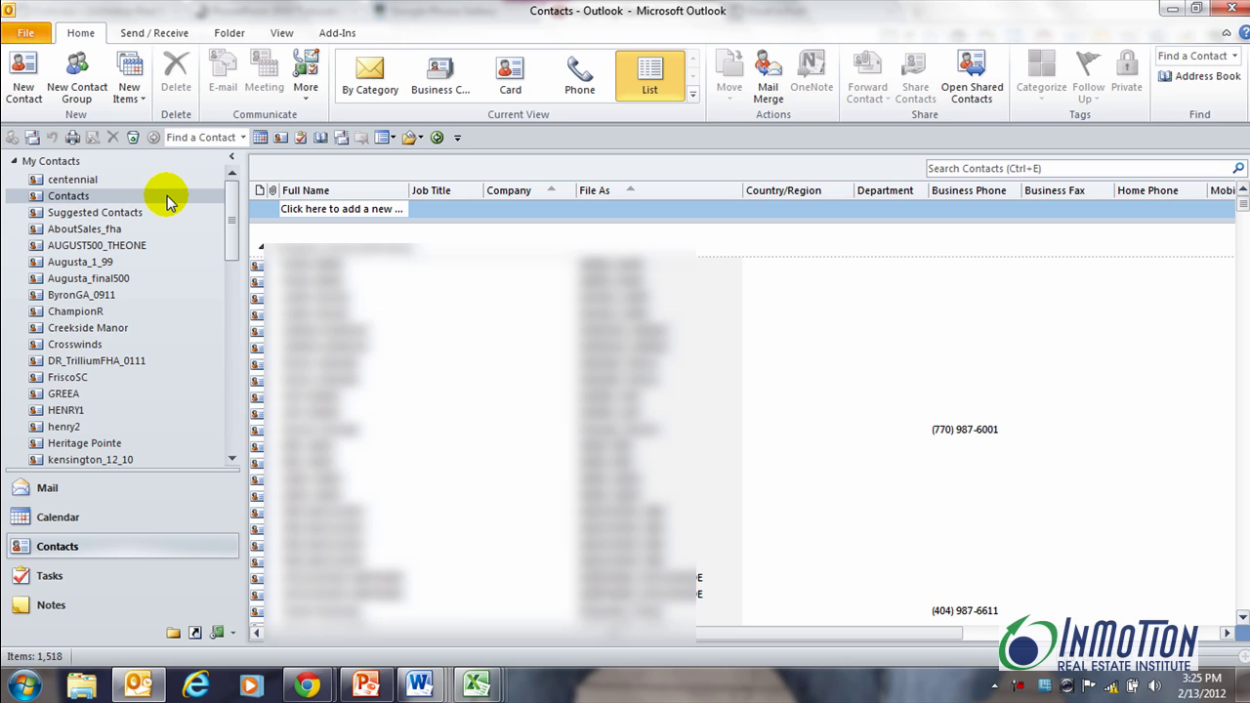
{"action": "right_click", "coordinate": [80, 202]}
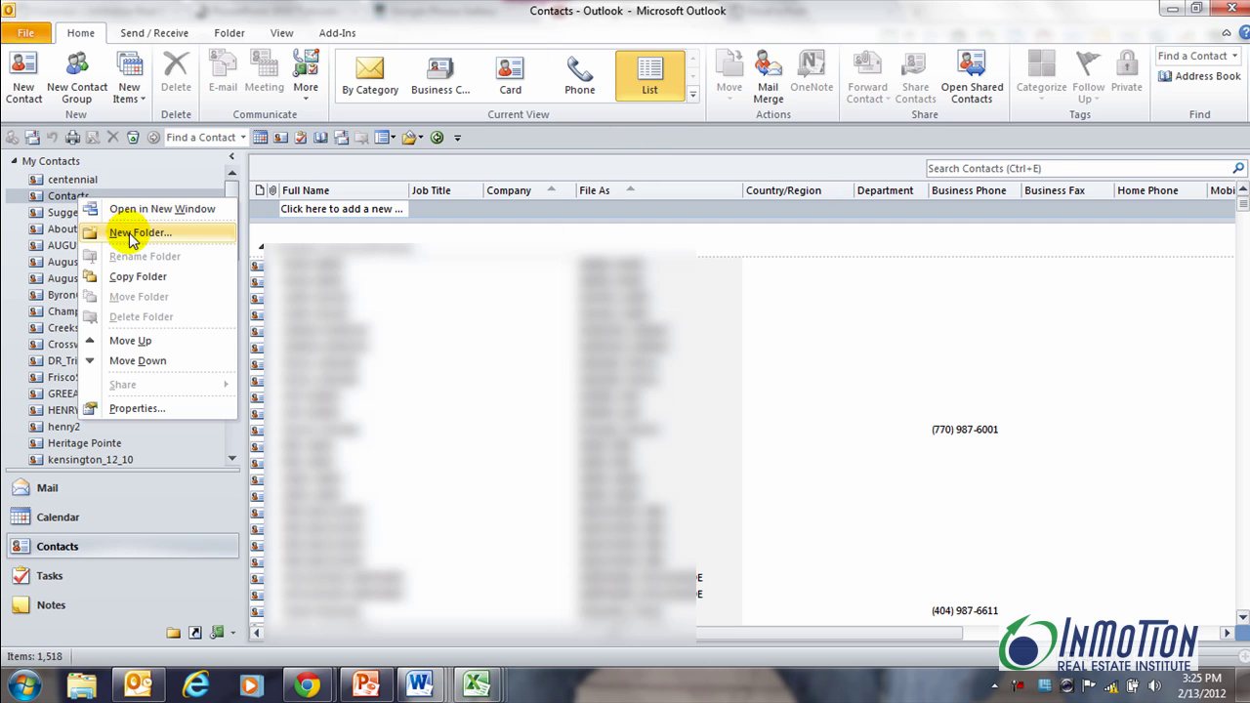
{"action": "left_click", "coordinate": [134, 234]}
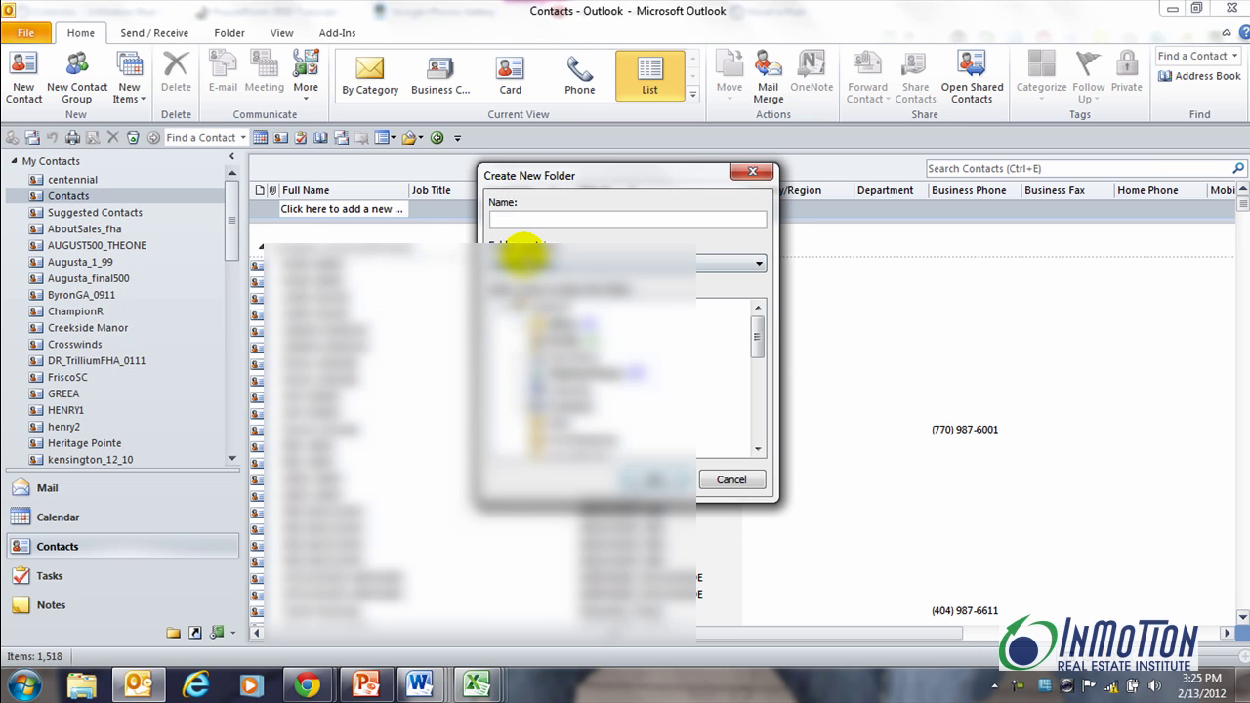
{"action": "type", "text": "Lincoln"}
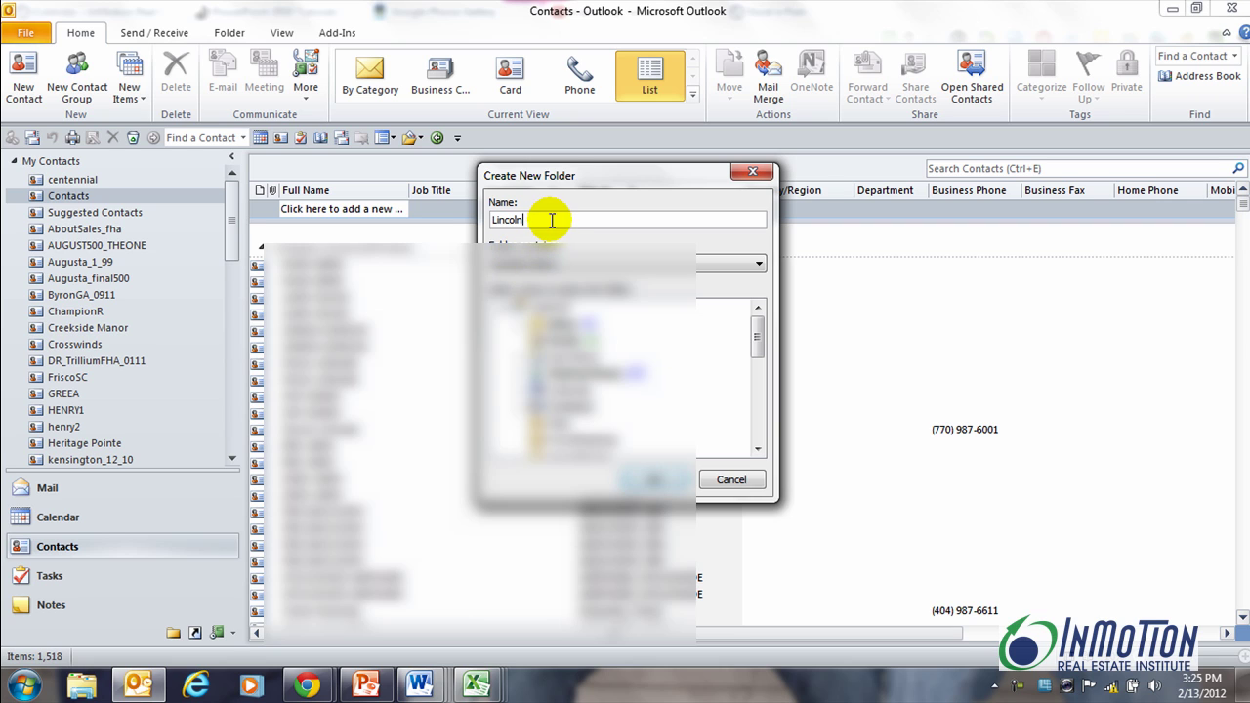
{"action": "left_click", "coordinate": [639, 477]}
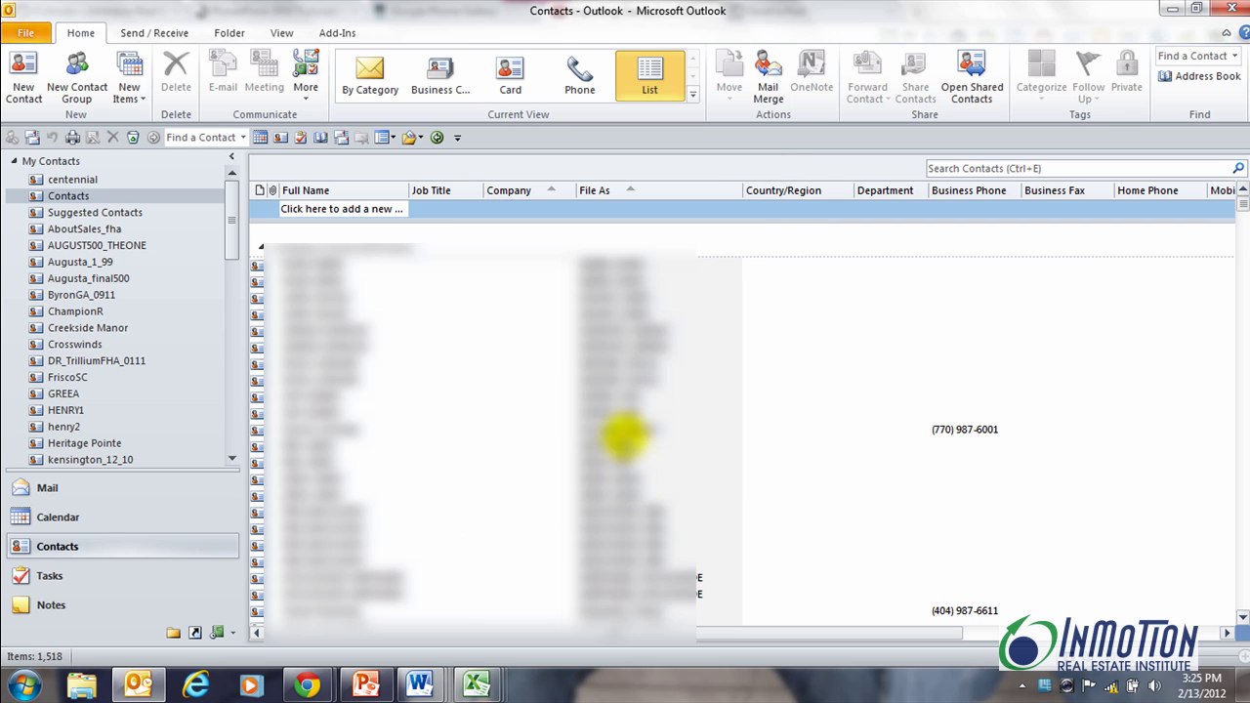
- Open the new Lincoln folder in the contacts folder list
{"action": "scroll", "coordinate": [235, 230], "scroll_direction": "down", "scroll_amount": 2}
{"action": "left_click_drag", "start_coordinate": [234, 230], "coordinate": [230, 401]}
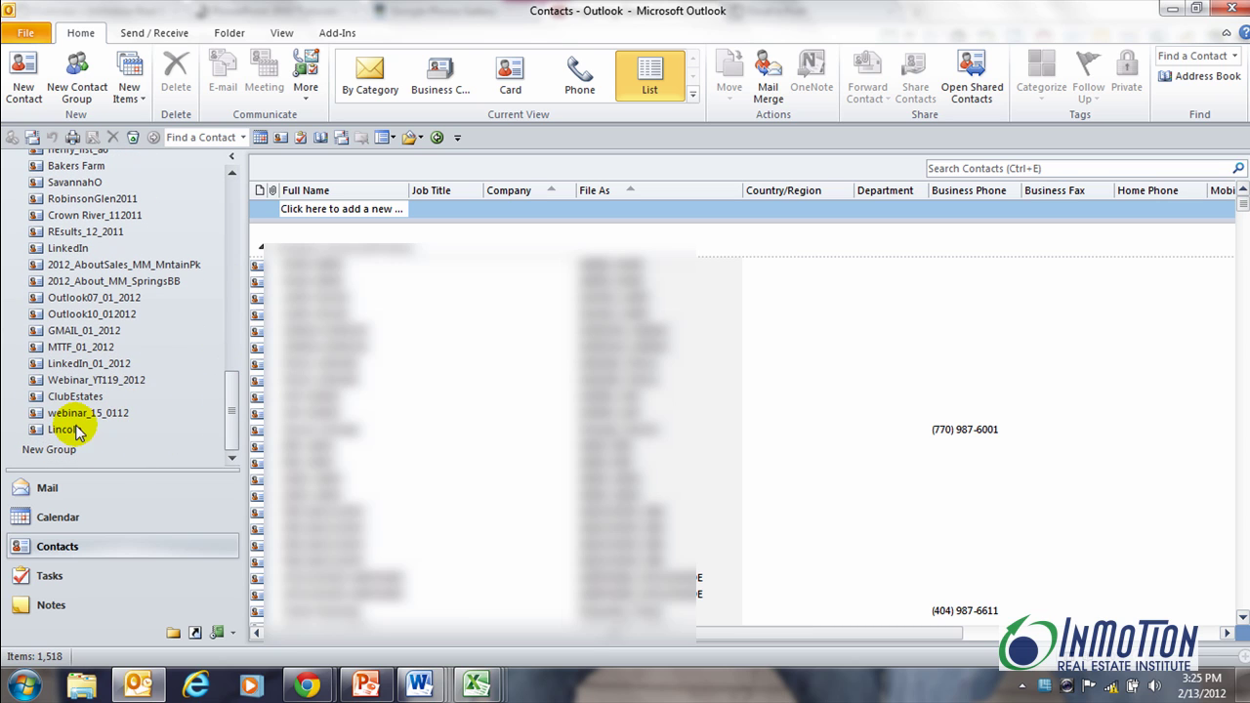
{"action": "left_click", "coordinate": [64, 430]}
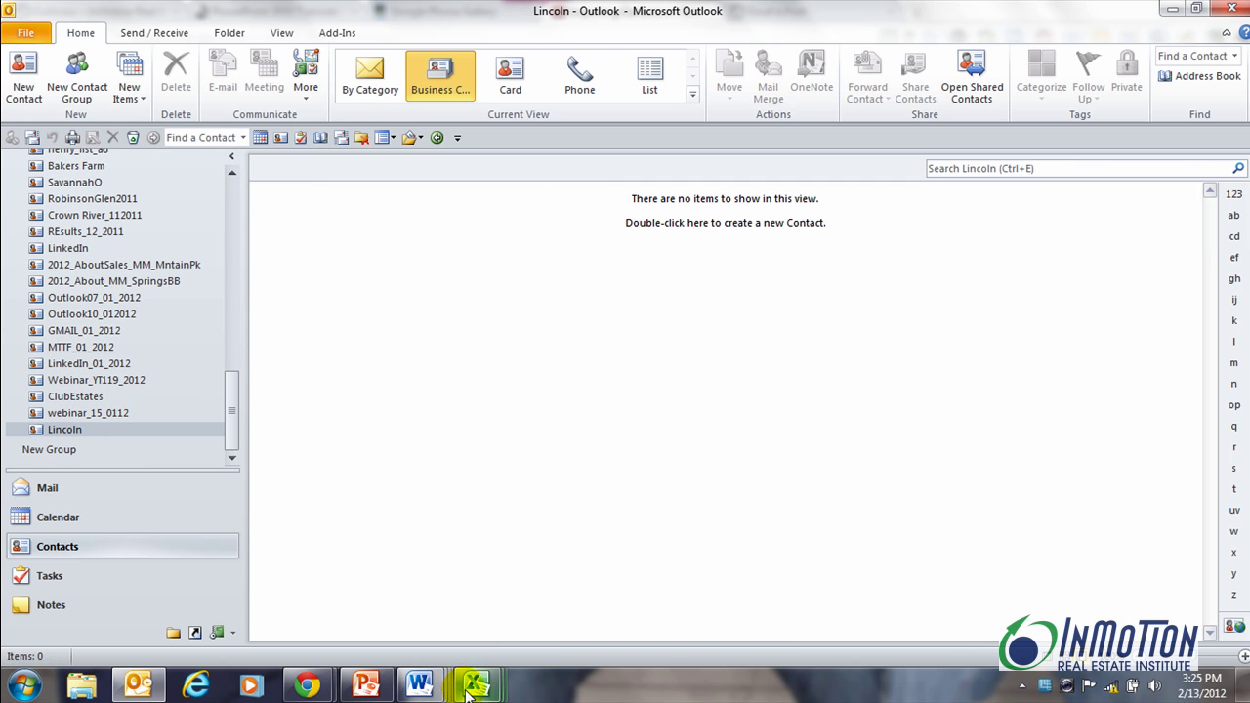
- Switch to the CE Class Sign In sheet workbook in Excel and name the registrant range A10:H34 Lincoln_R
{"action": "mouse_move", "coordinate": [476, 686]}
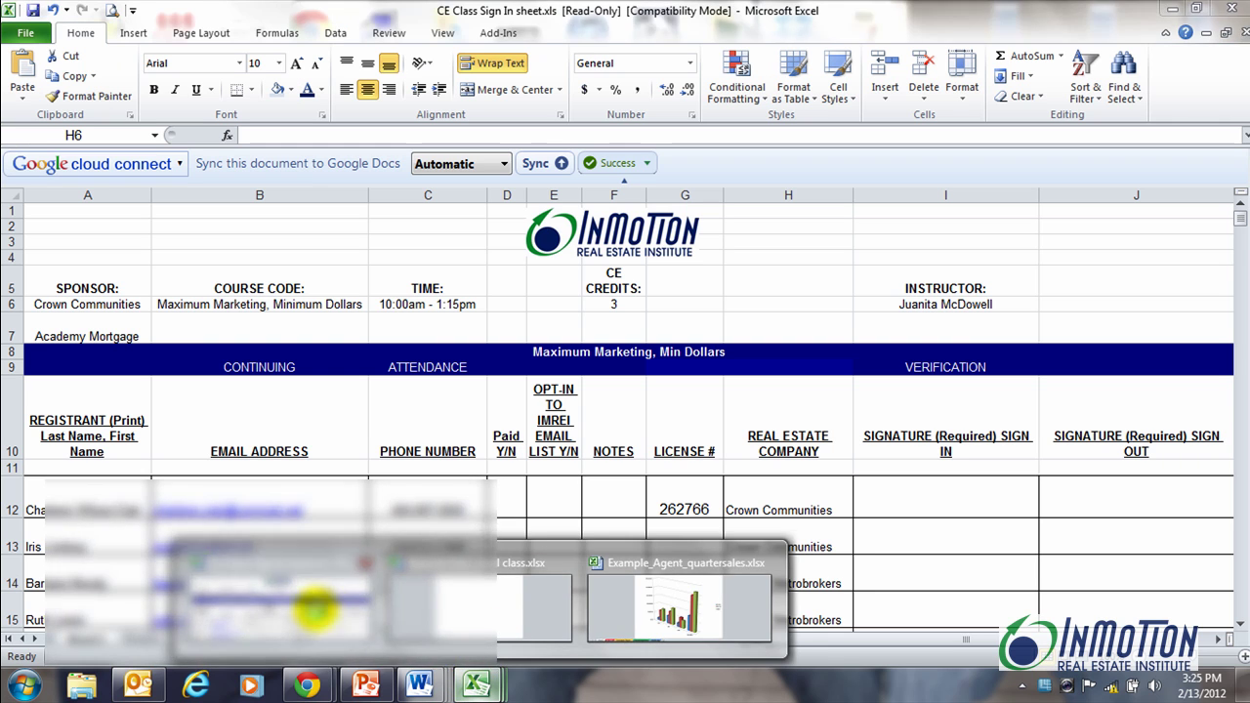
{"action": "left_click", "coordinate": [315, 609]}
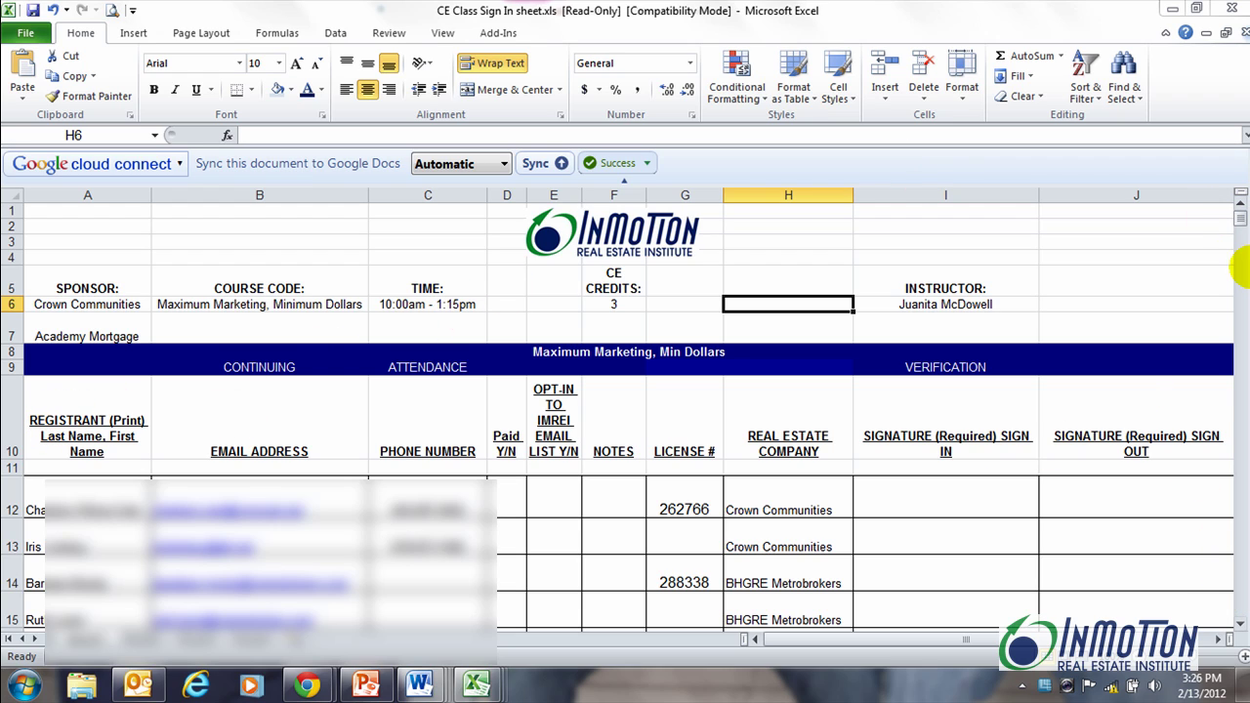
{"action": "left_click_drag", "start_coordinate": [1239, 210], "coordinate": [1227, 259]}
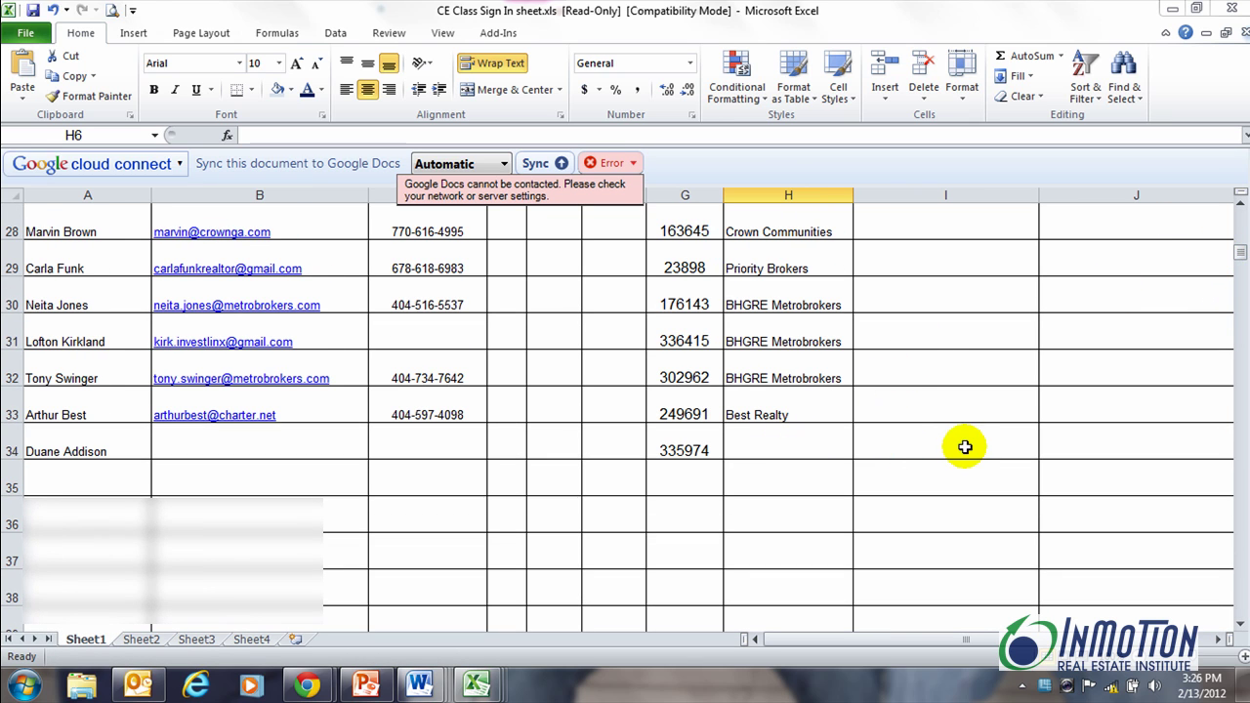
{"action": "left_click_drag", "start_coordinate": [759, 452], "coordinate": [86, 305]}
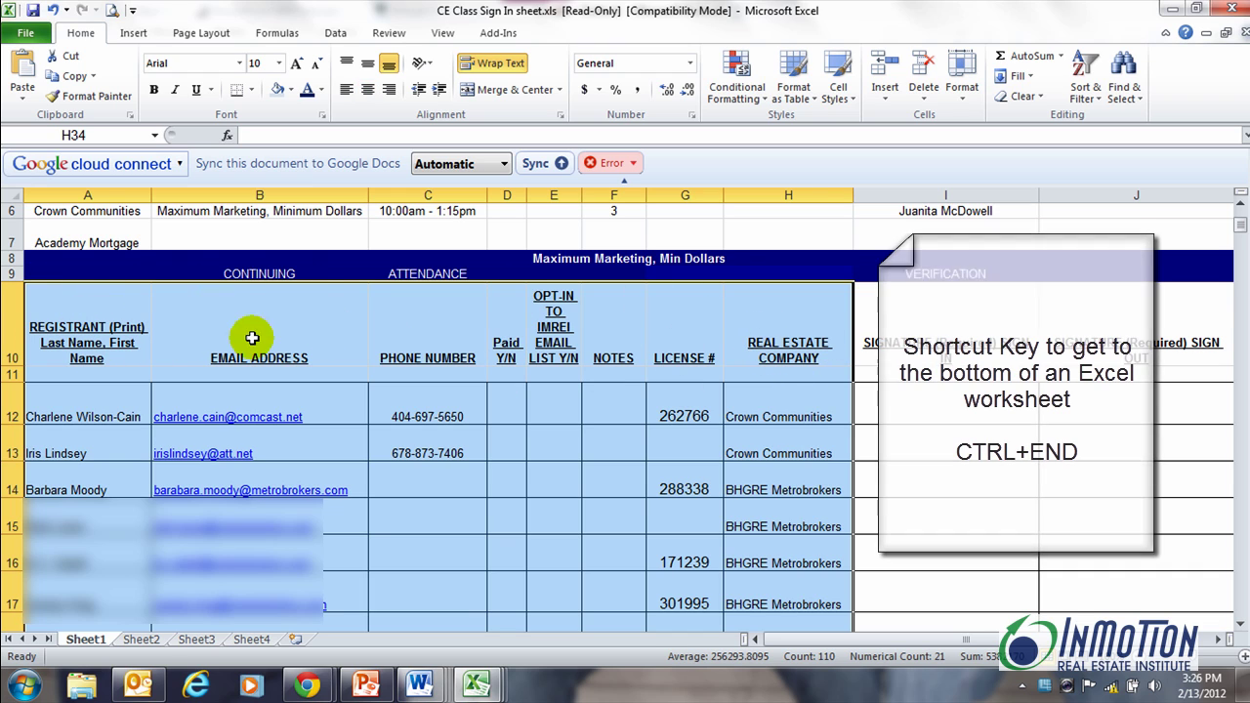
{"action": "left_click", "coordinate": [84, 136]}
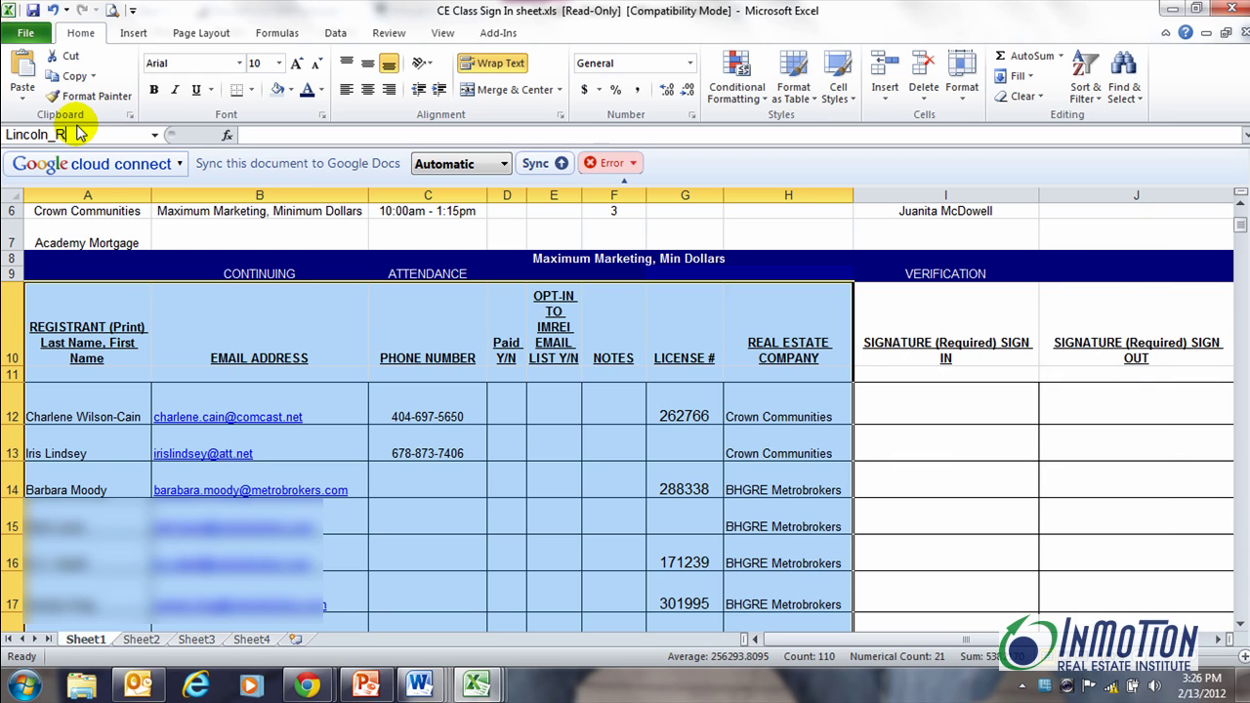
{"action": "key", "text": "Return"}
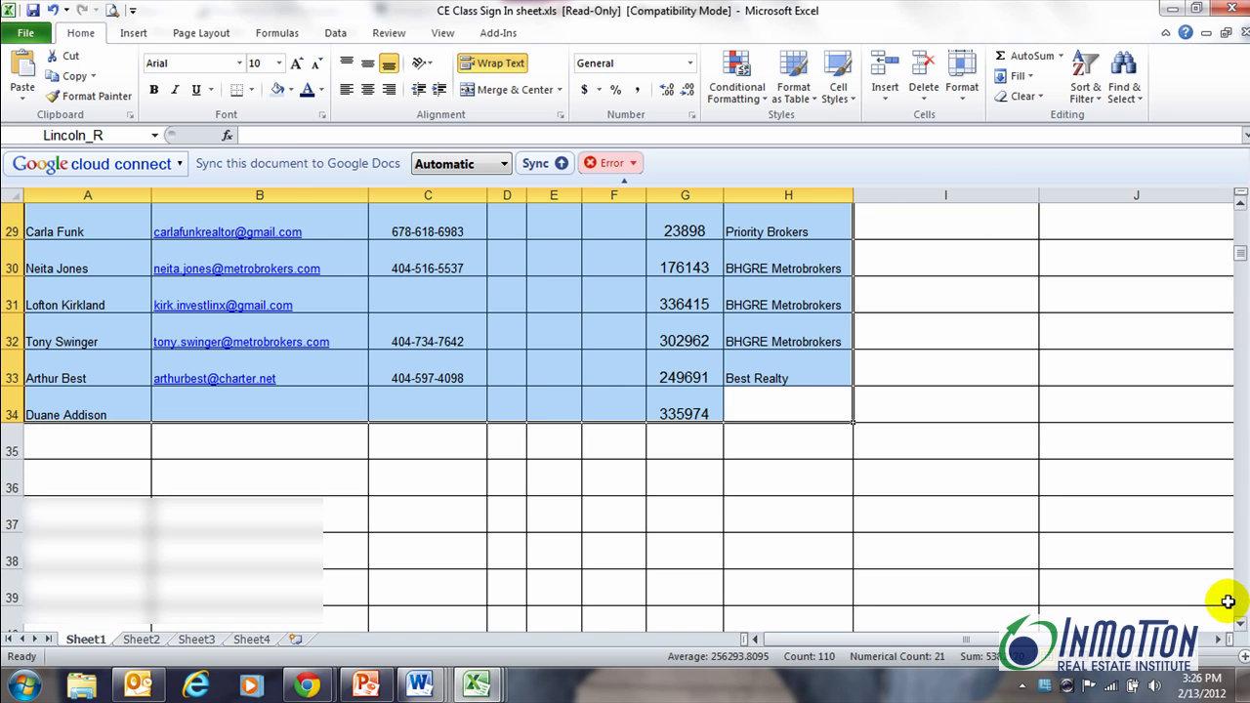
{"action": "left_click_drag", "start_coordinate": [1242, 256], "coordinate": [1238, 208]}
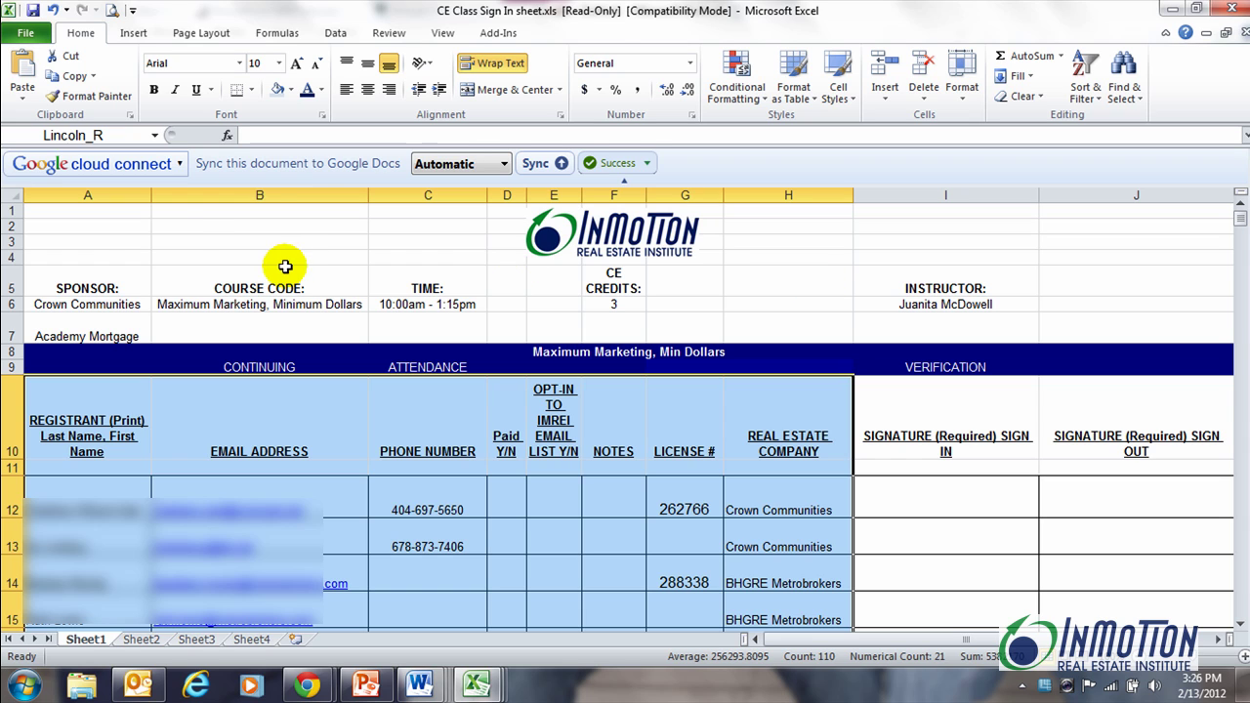
{"action": "left_click", "coordinate": [99, 238]}
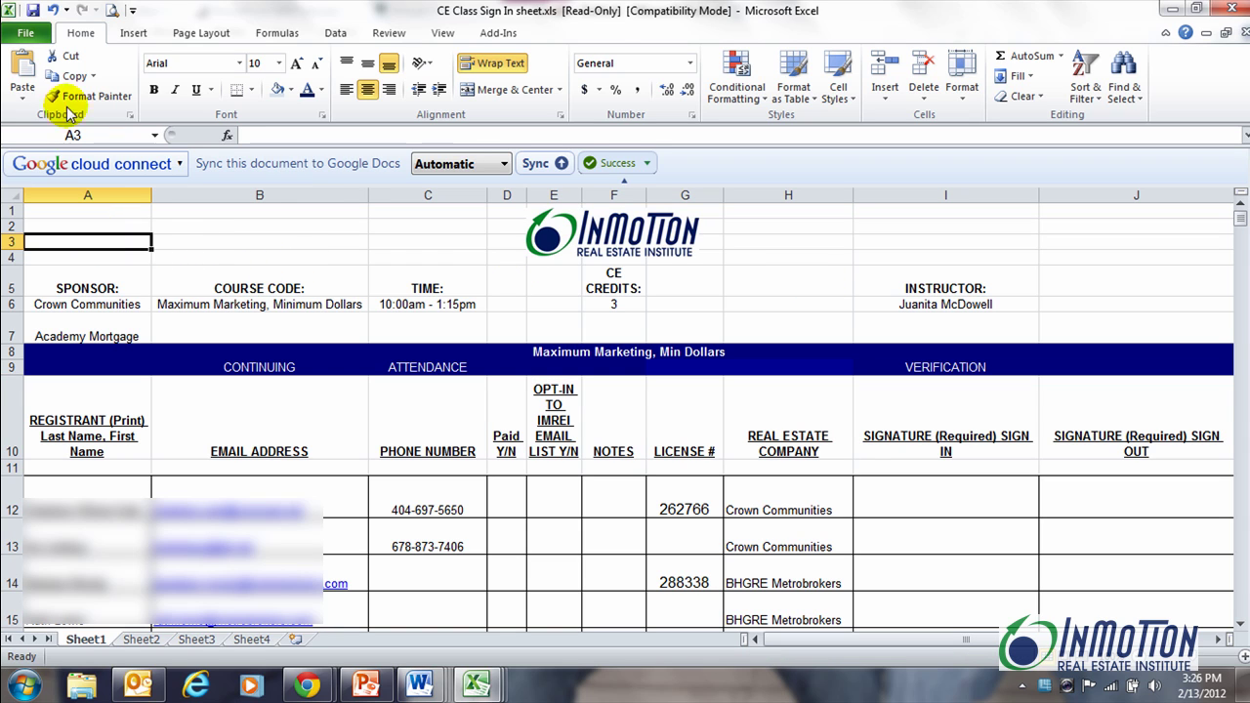
- Save a copy of the workbook in My Documents as LIST_LincolnEstates in Excel 97-2003 format, accepting the compatibility notice
{"action": "left_click", "coordinate": [13, 34]}
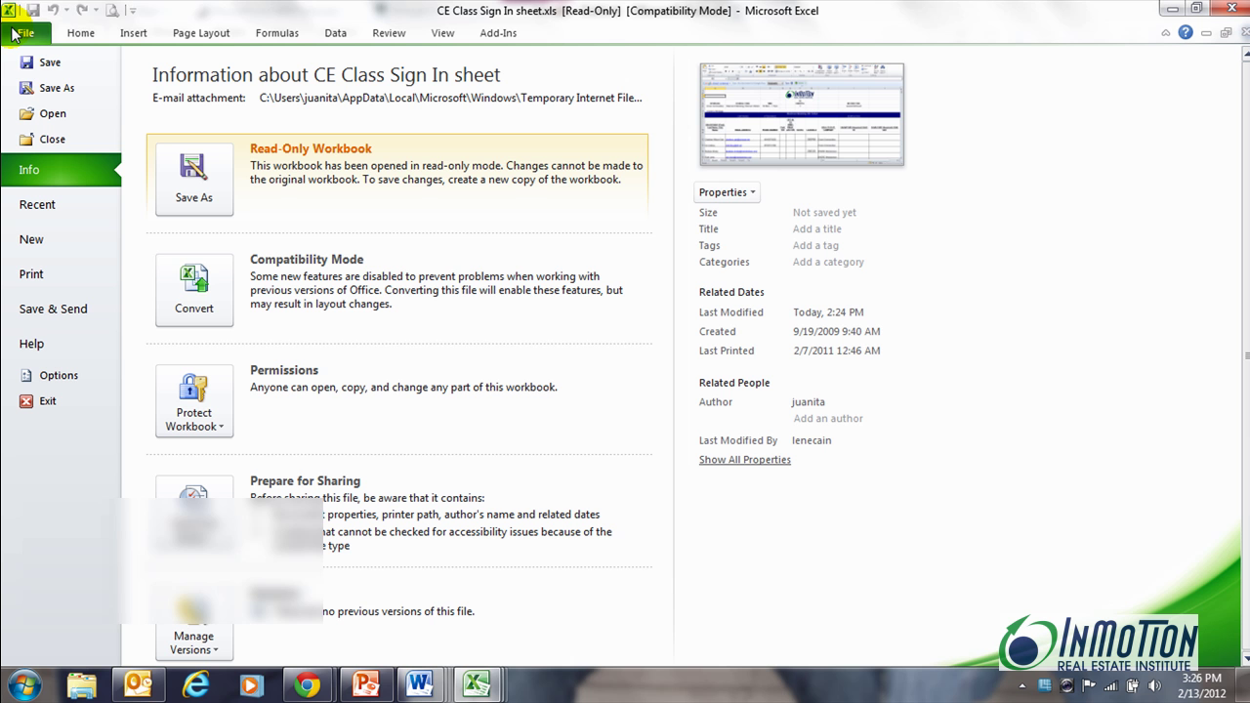
{"action": "left_click", "coordinate": [54, 88]}
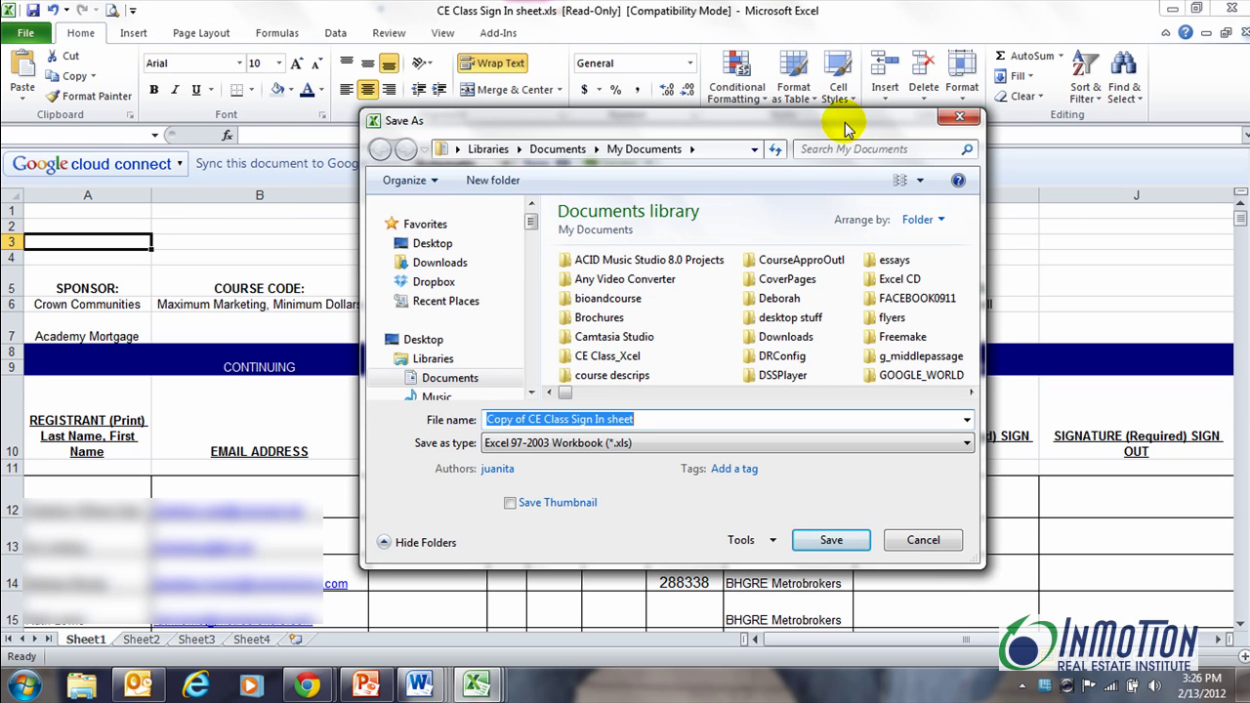
{"action": "left_click_drag", "start_coordinate": [850, 115], "coordinate": [688, 105]}
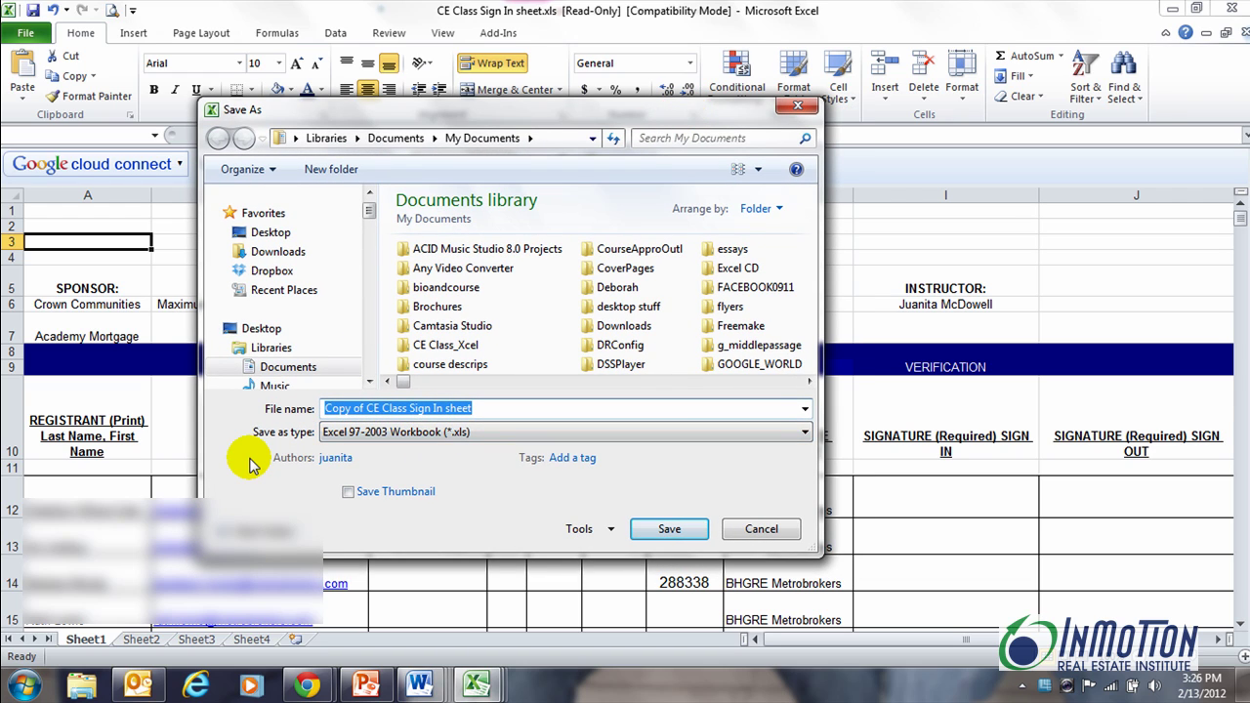
{"action": "type", "text": "LIST_L"}
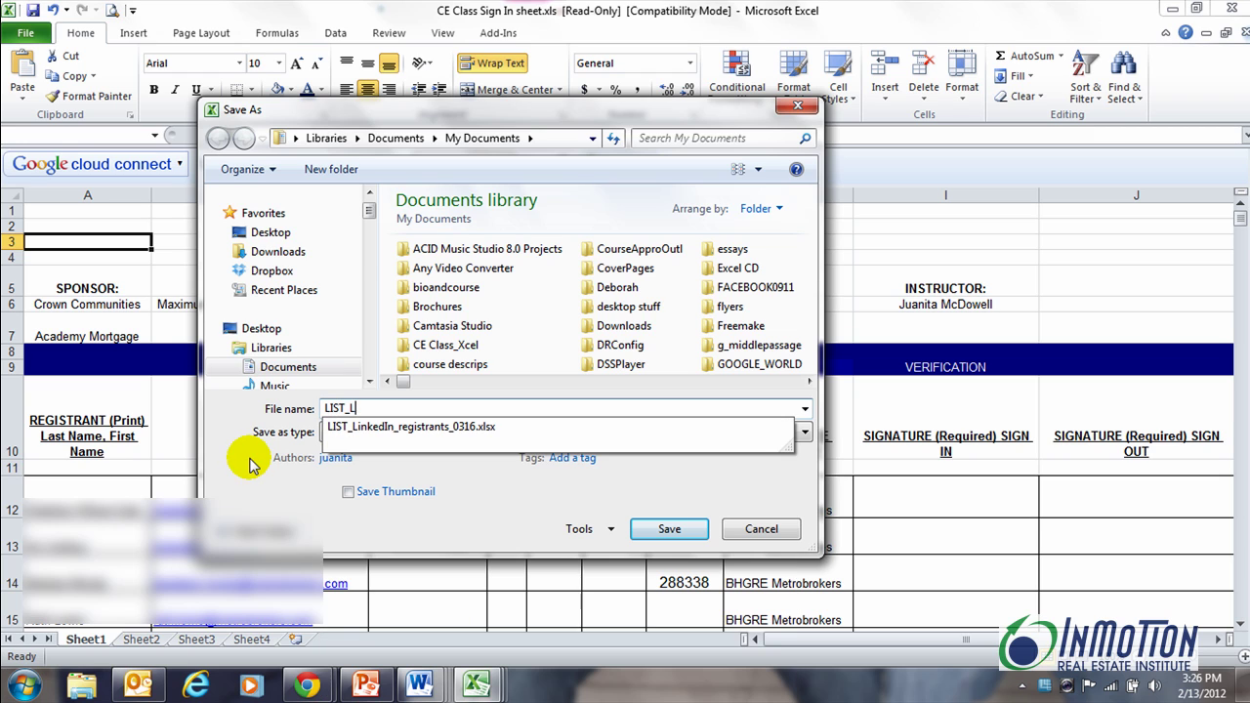
{"action": "type", "text": "incolnEstates"}
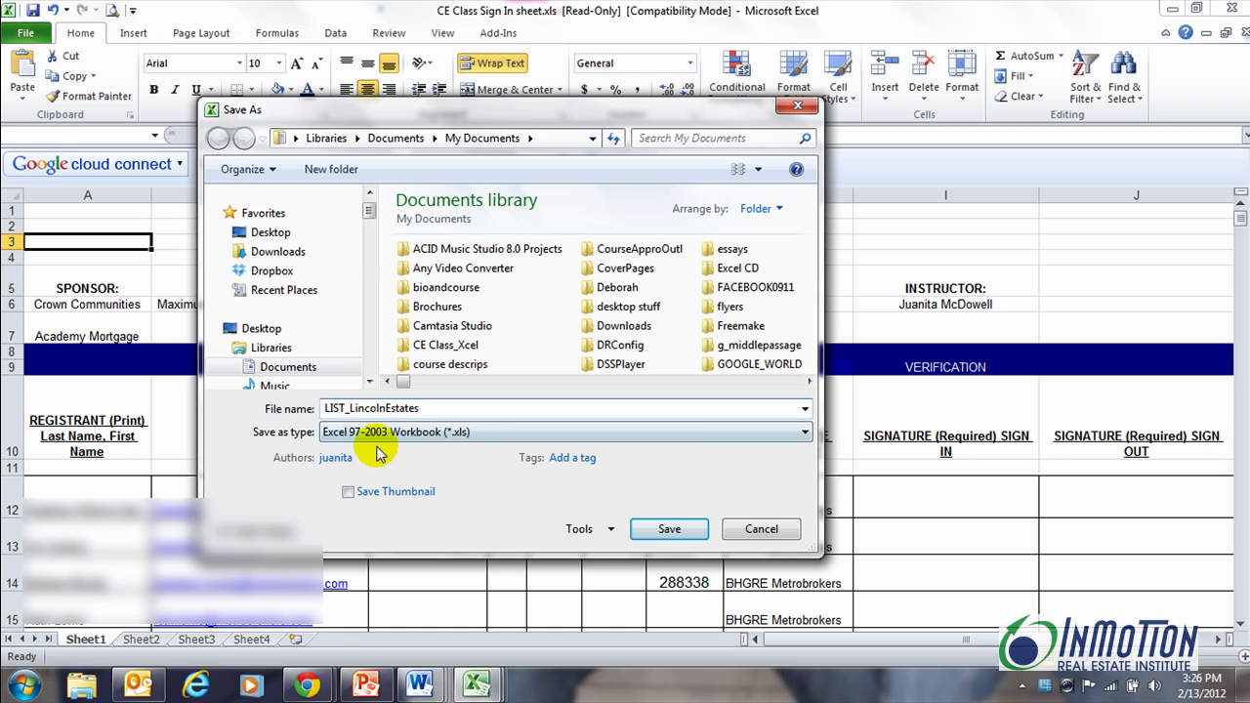
{"action": "left_click", "coordinate": [344, 437]}
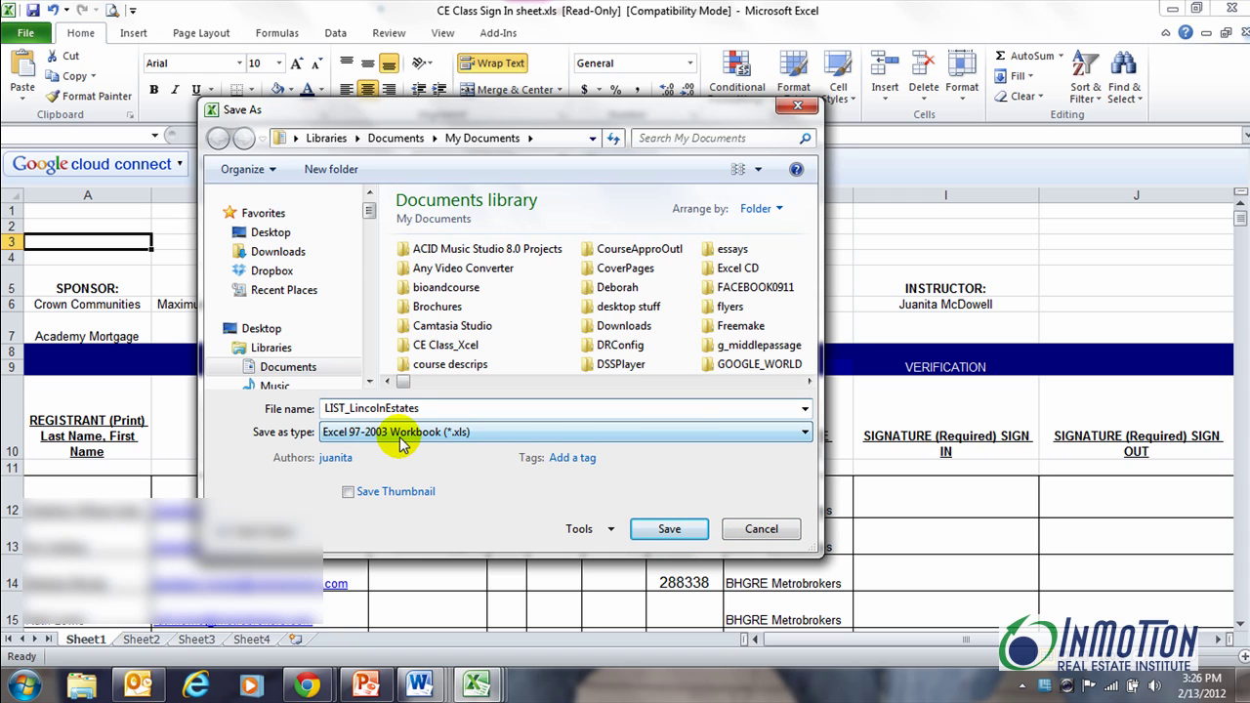
{"action": "left_click", "coordinate": [664, 537]}
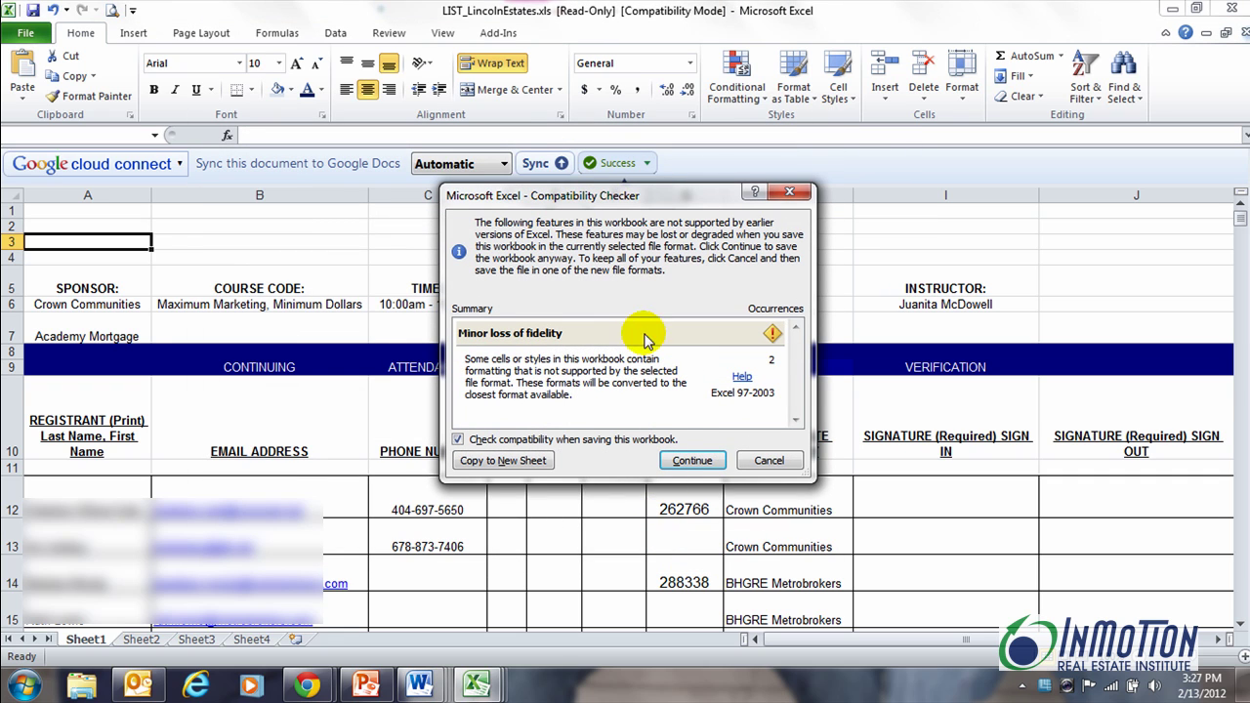
{"action": "left_click", "coordinate": [689, 462]}
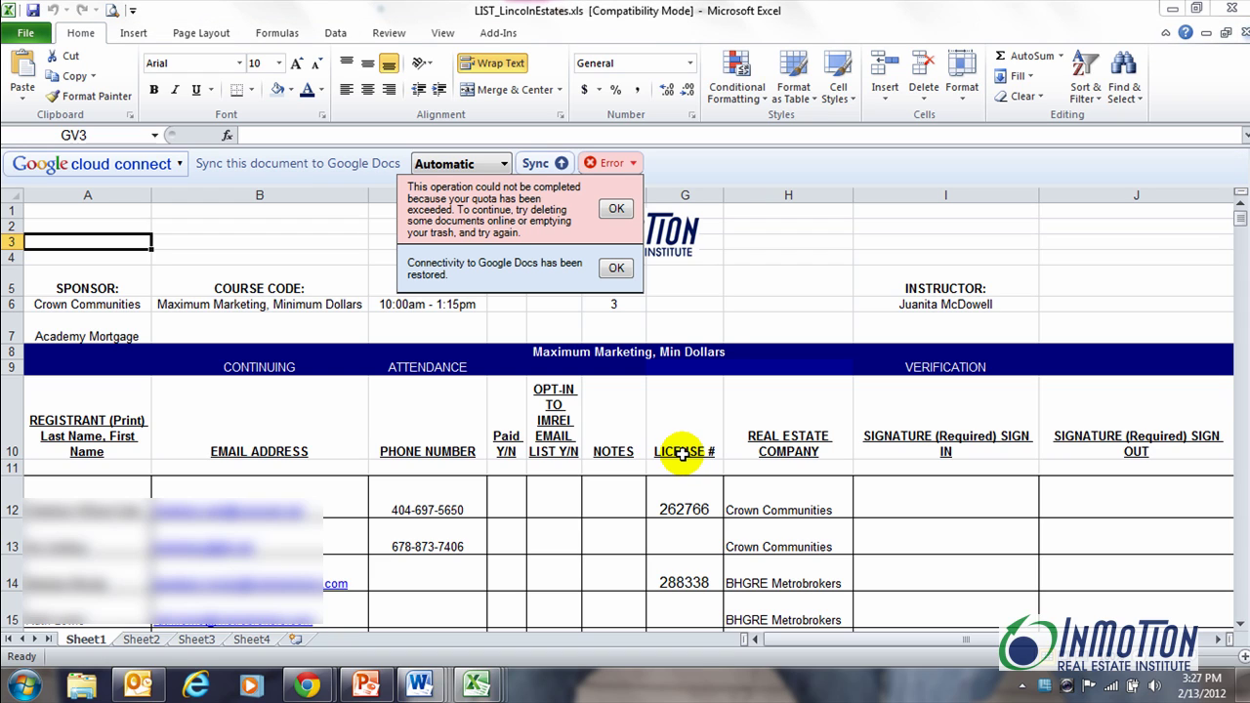
- Dismiss the Google Cloud Connect notices, close the LIST_LincolnEstates and Example_Agent_quartersales workbooks, and return to Outlook
{"action": "left_click", "coordinate": [617, 269]}
{"action": "left_click", "coordinate": [615, 210]}
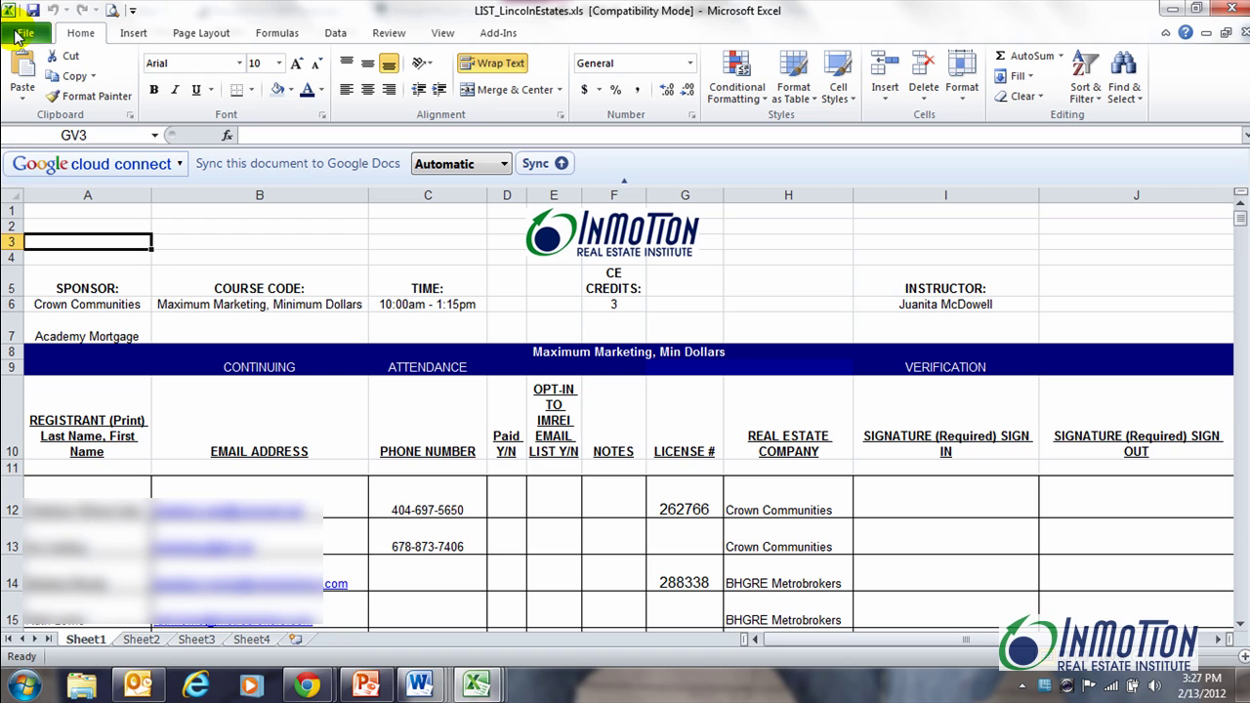
{"action": "left_click", "coordinate": [1233, 9]}
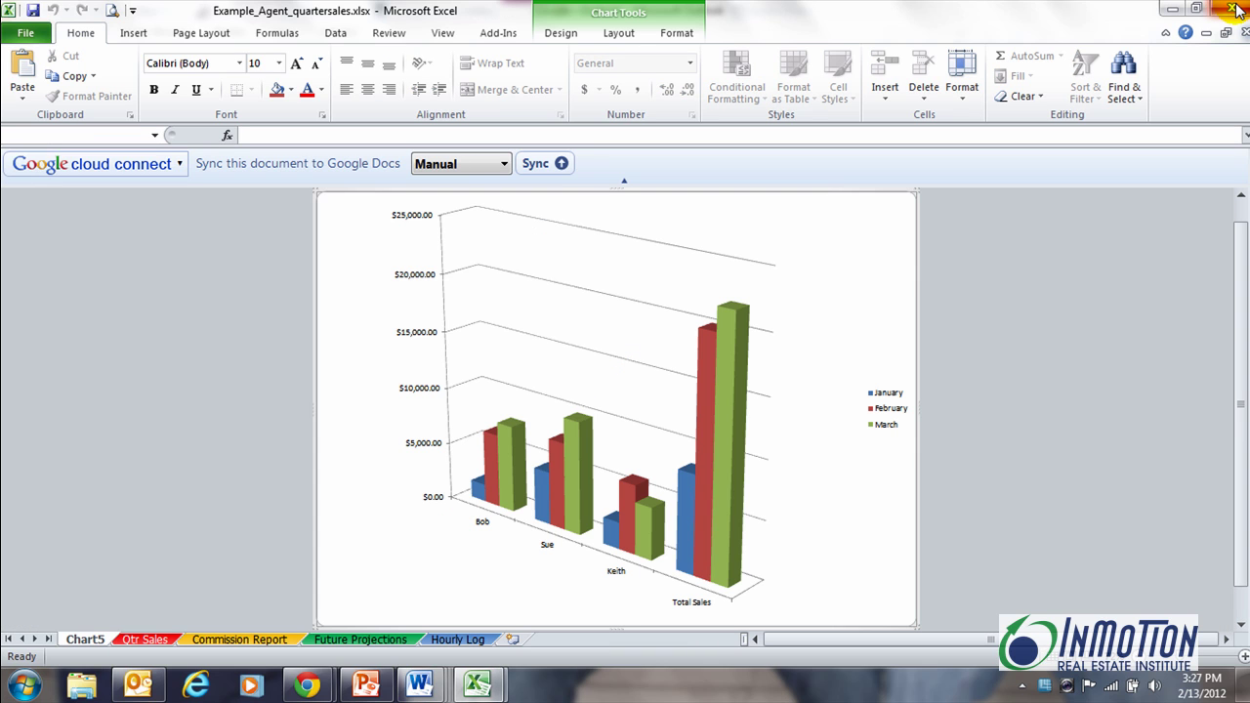
{"action": "left_click", "coordinate": [1235, 9]}
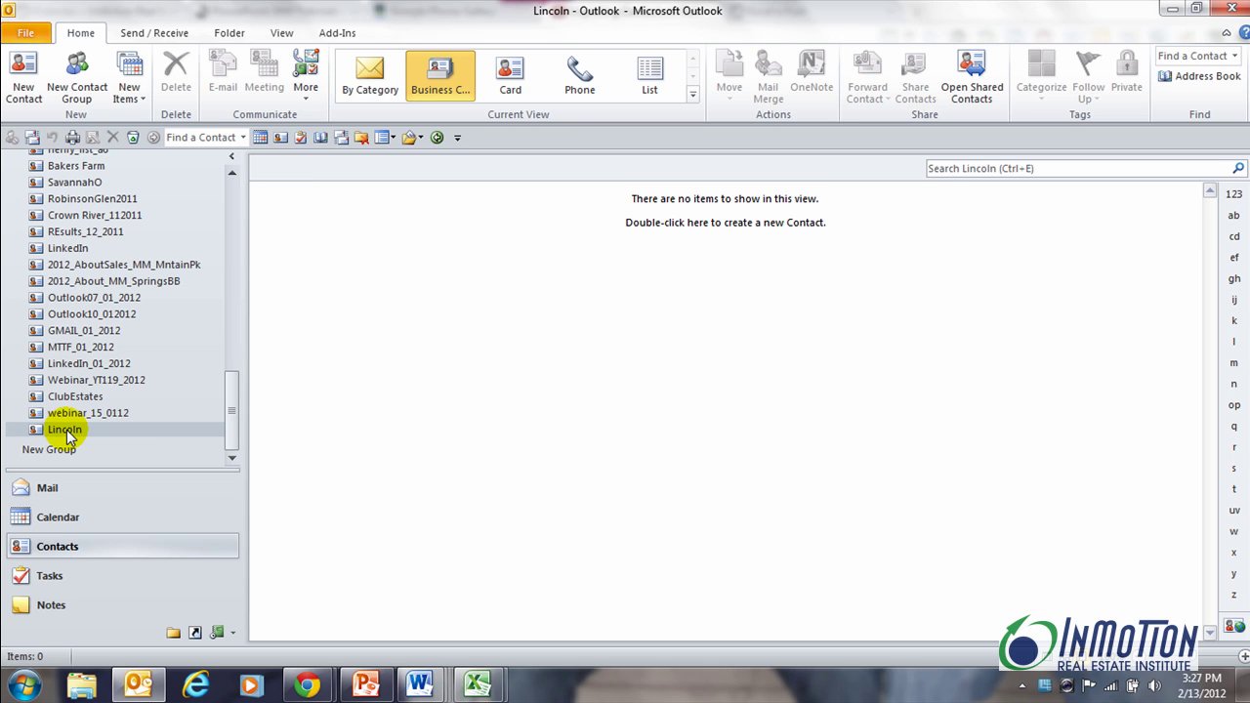
- Start an import from another program or file with Microsoft Excel 97-2003 as the source file type
{"action": "left_click", "coordinate": [21, 35]}
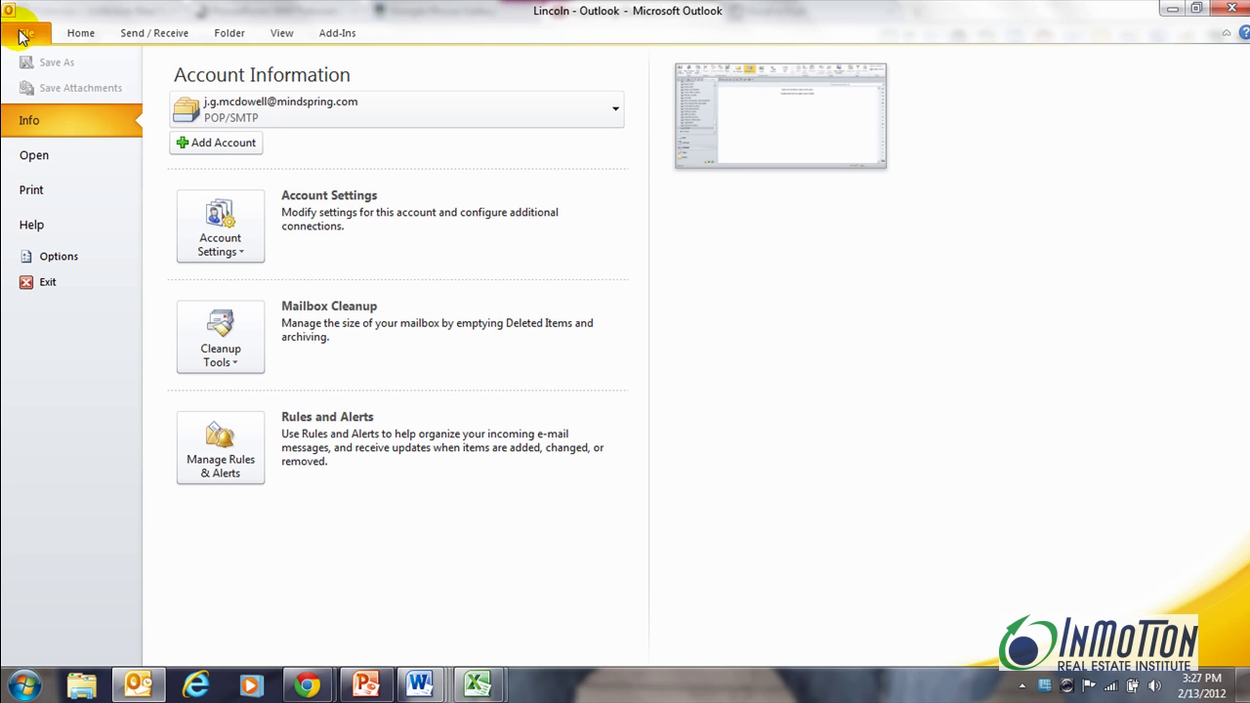
{"action": "left_click", "coordinate": [74, 170]}
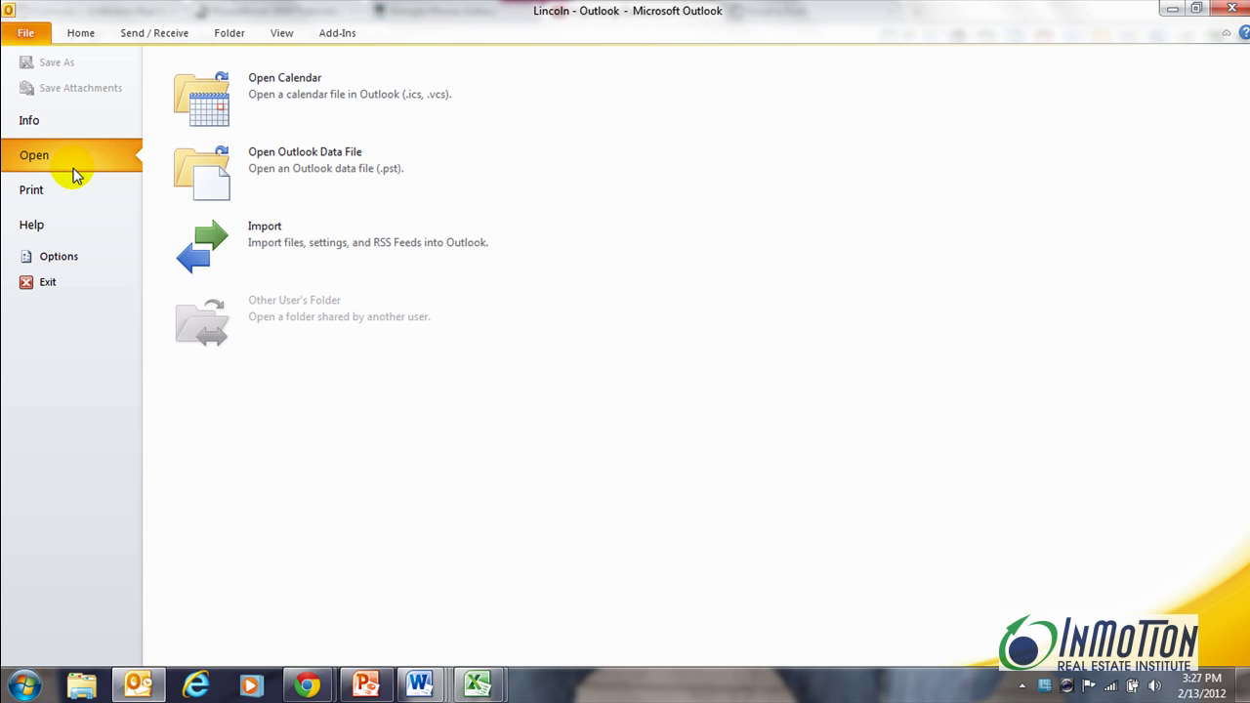
{"action": "left_click", "coordinate": [303, 252]}
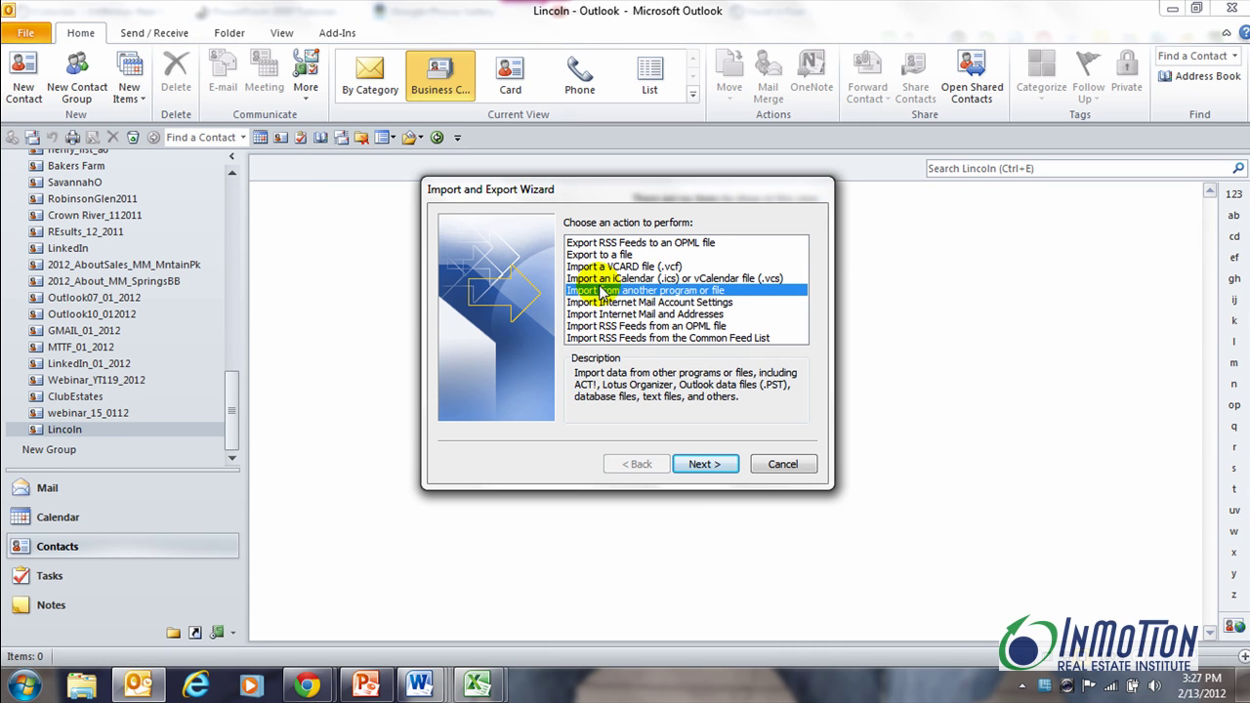
{"action": "left_click", "coordinate": [712, 464]}
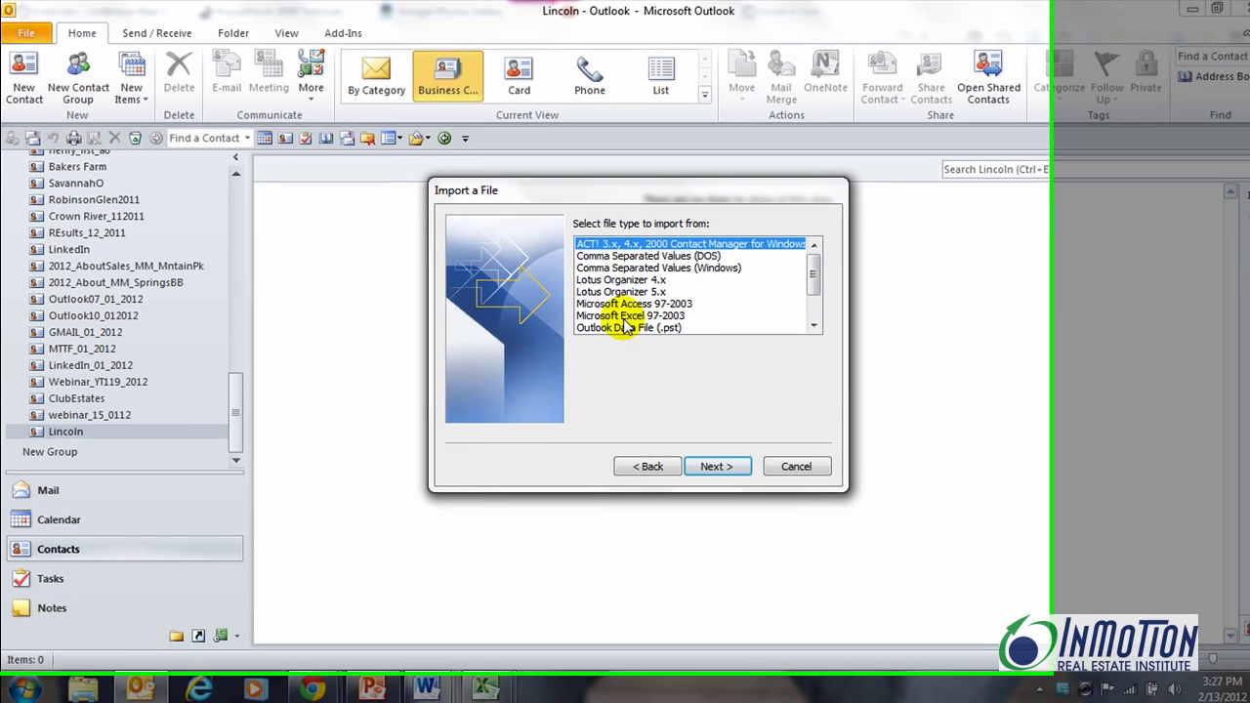
{"action": "left_click", "coordinate": [623, 317]}
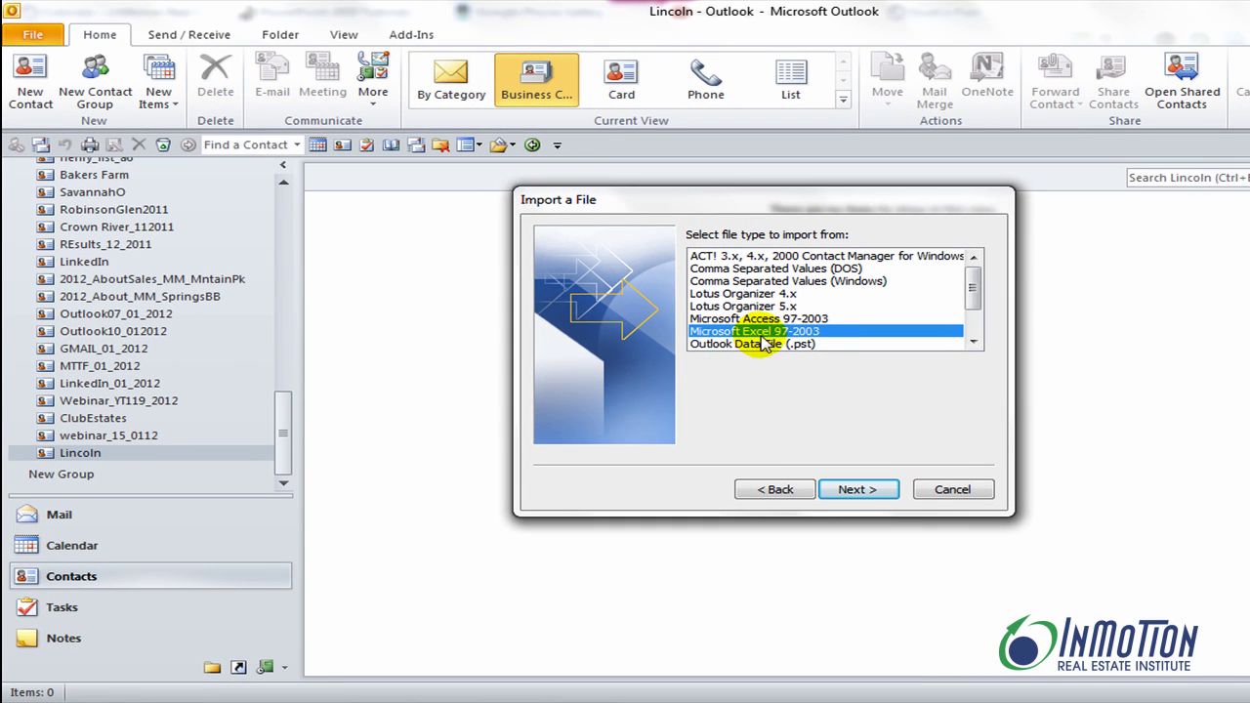
{"action": "left_click", "coordinate": [858, 490]}
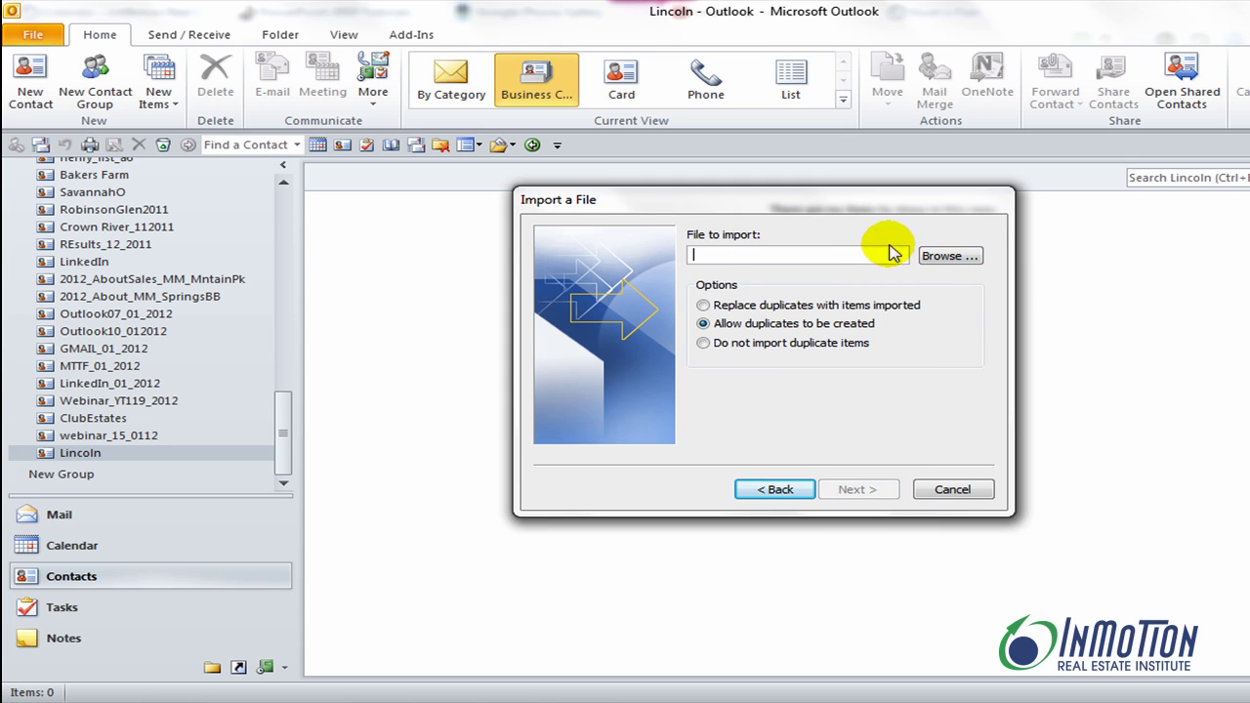
- Search My Documents for "list", choose LIST_LincolnEstates as the file to import, and continue with duplicates allowed and Lincoln as the destination folder
{"action": "left_click", "coordinate": [953, 257]}
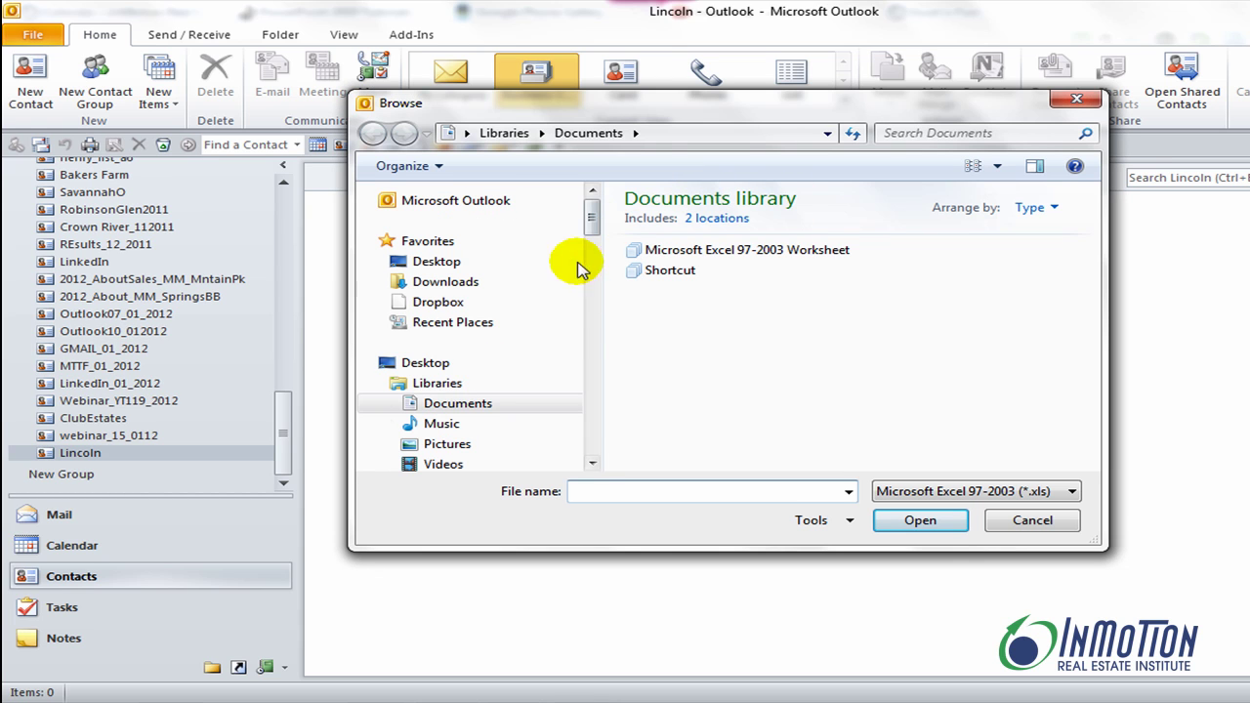
{"action": "left_click", "coordinate": [400, 408]}
{"action": "left_click", "coordinate": [393, 404]}
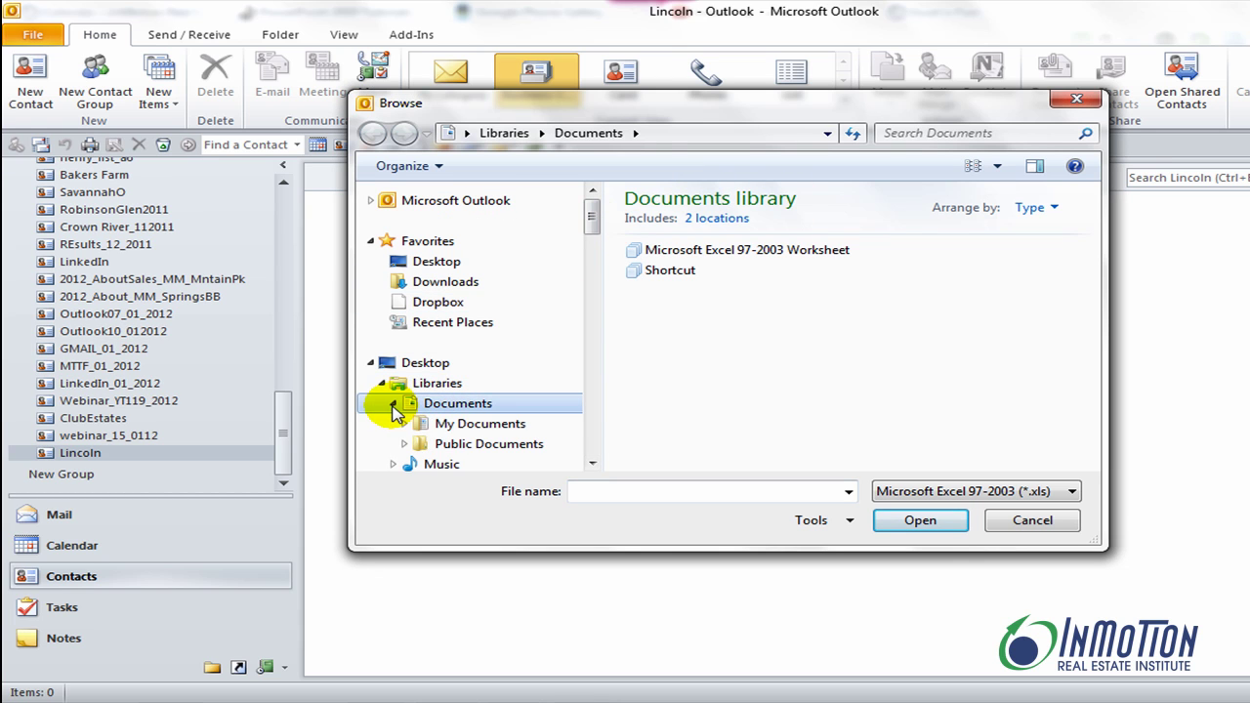
{"action": "left_click", "coordinate": [455, 424]}
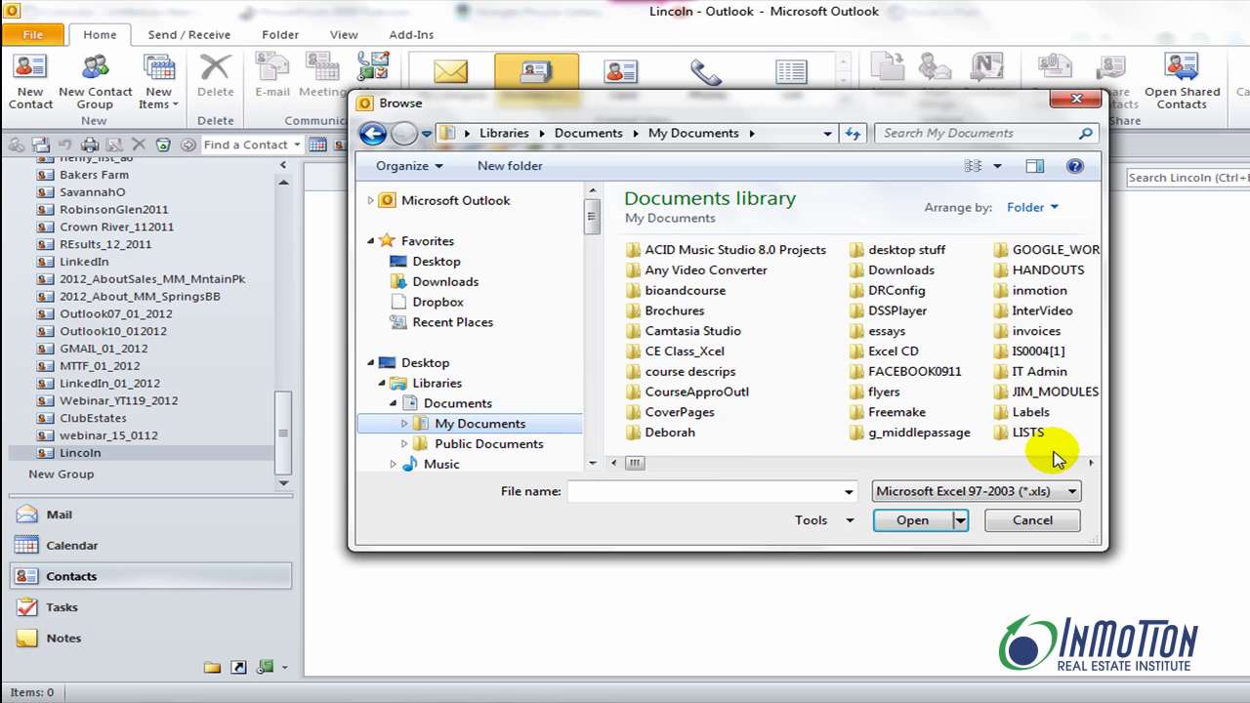
{"action": "left_click", "coordinate": [982, 133]}
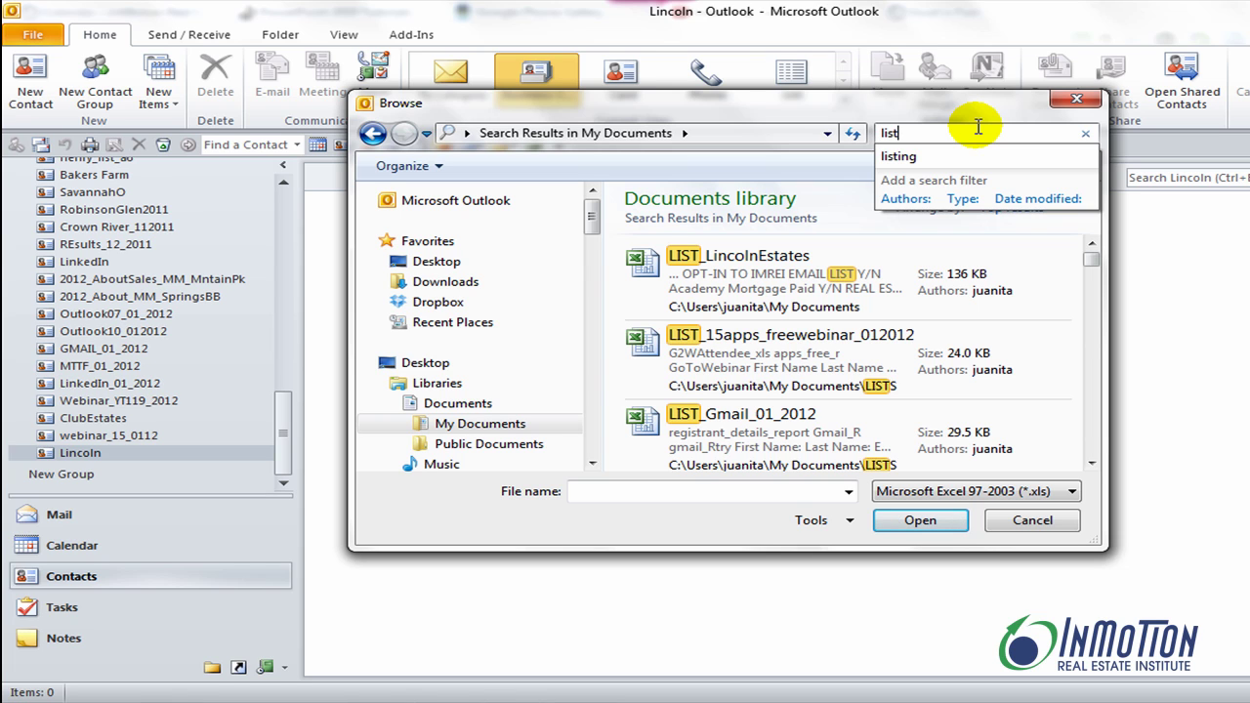
{"action": "left_click", "coordinate": [924, 272]}
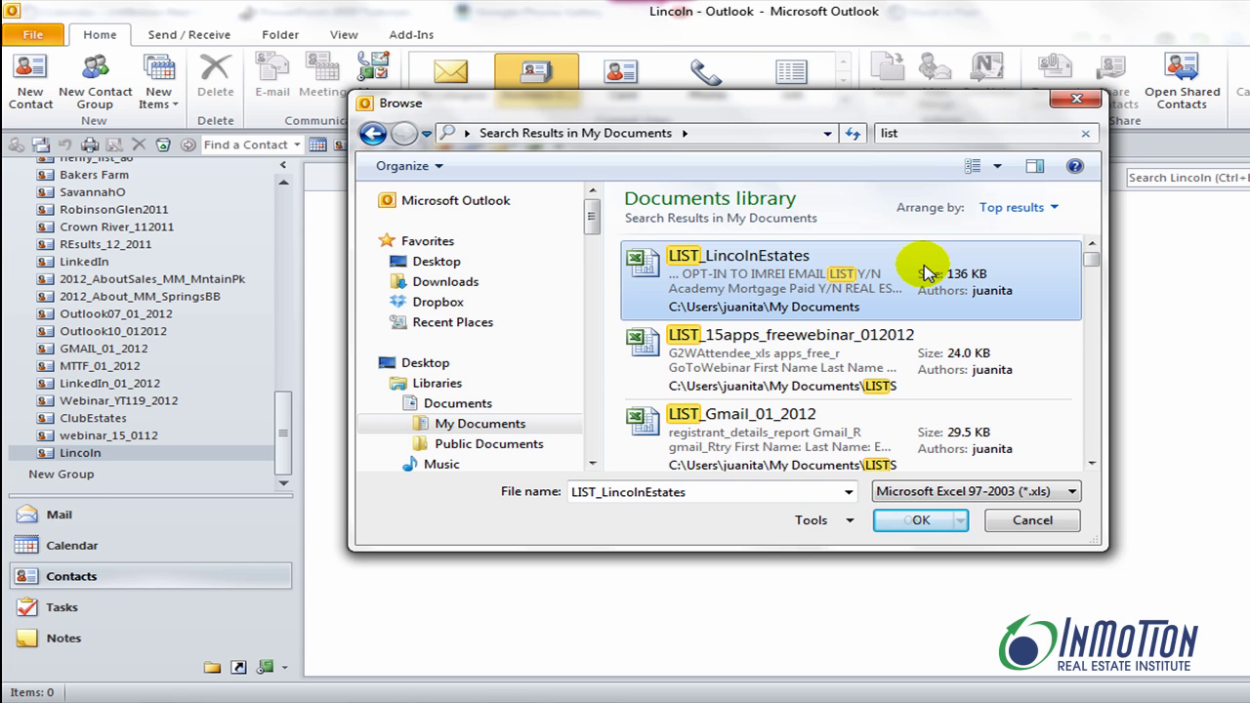
{"action": "left_click", "coordinate": [920, 523]}
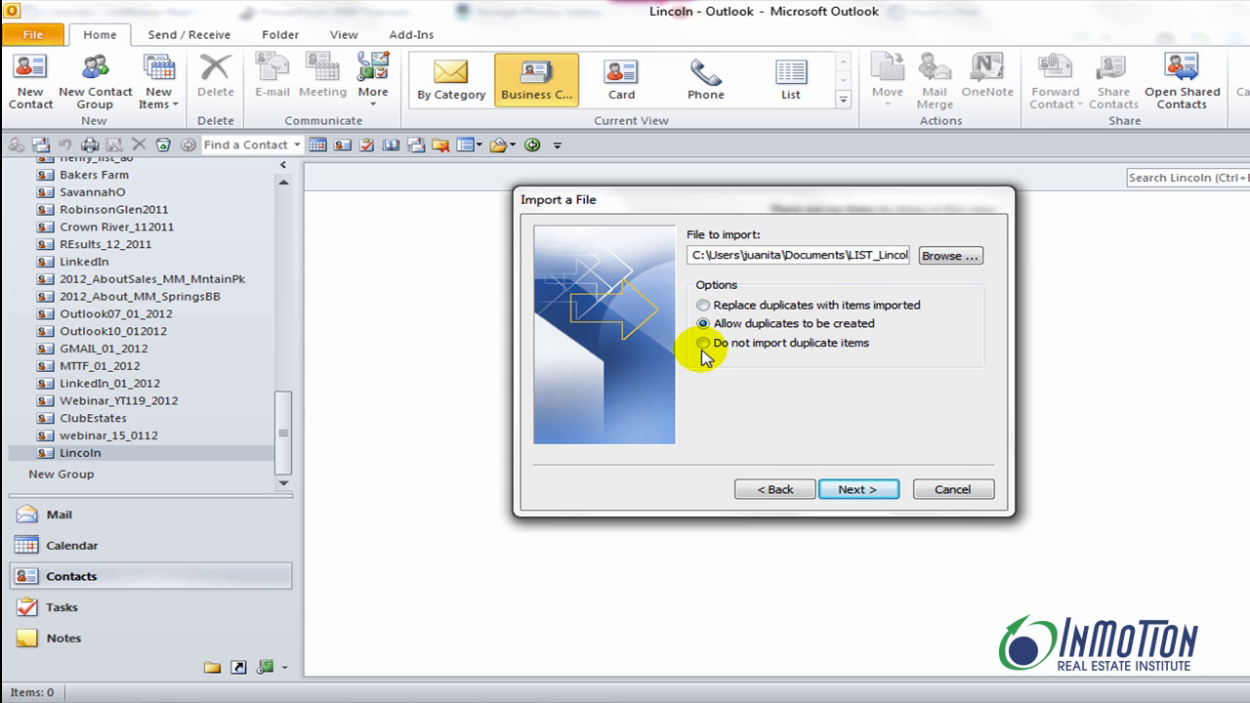
{"action": "left_click", "coordinate": [856, 492]}
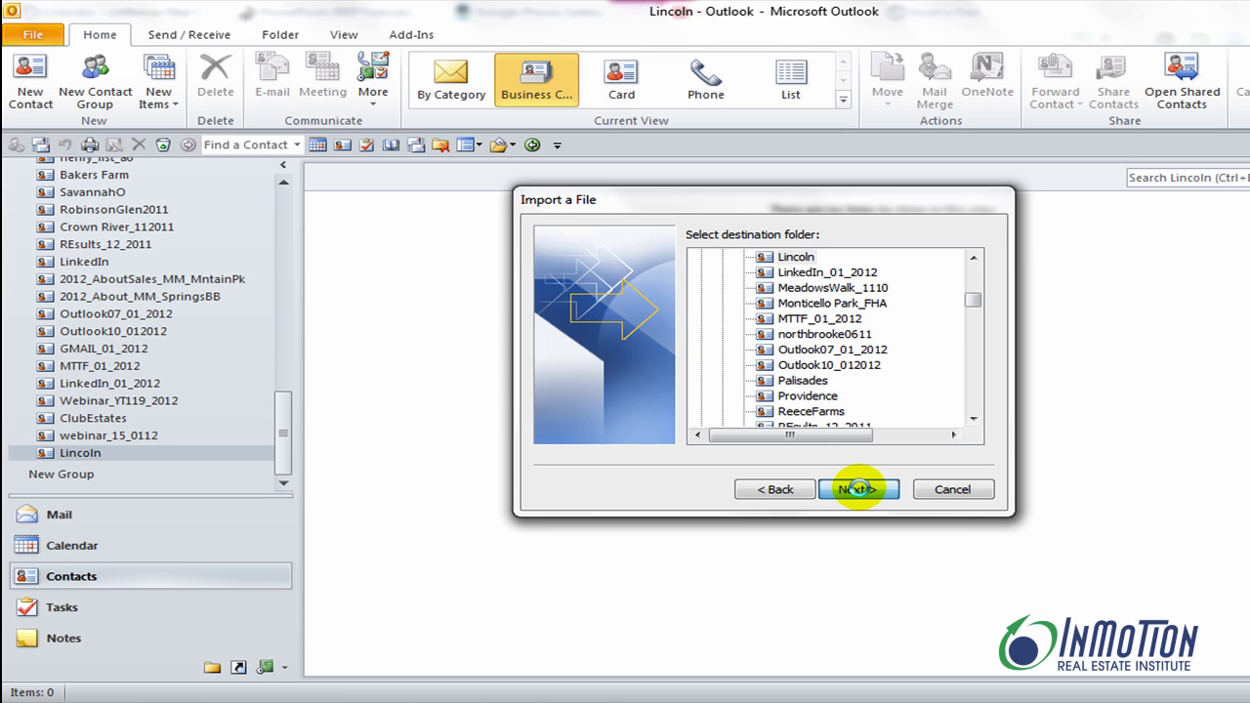
{"action": "left_click", "coordinate": [857, 490]}
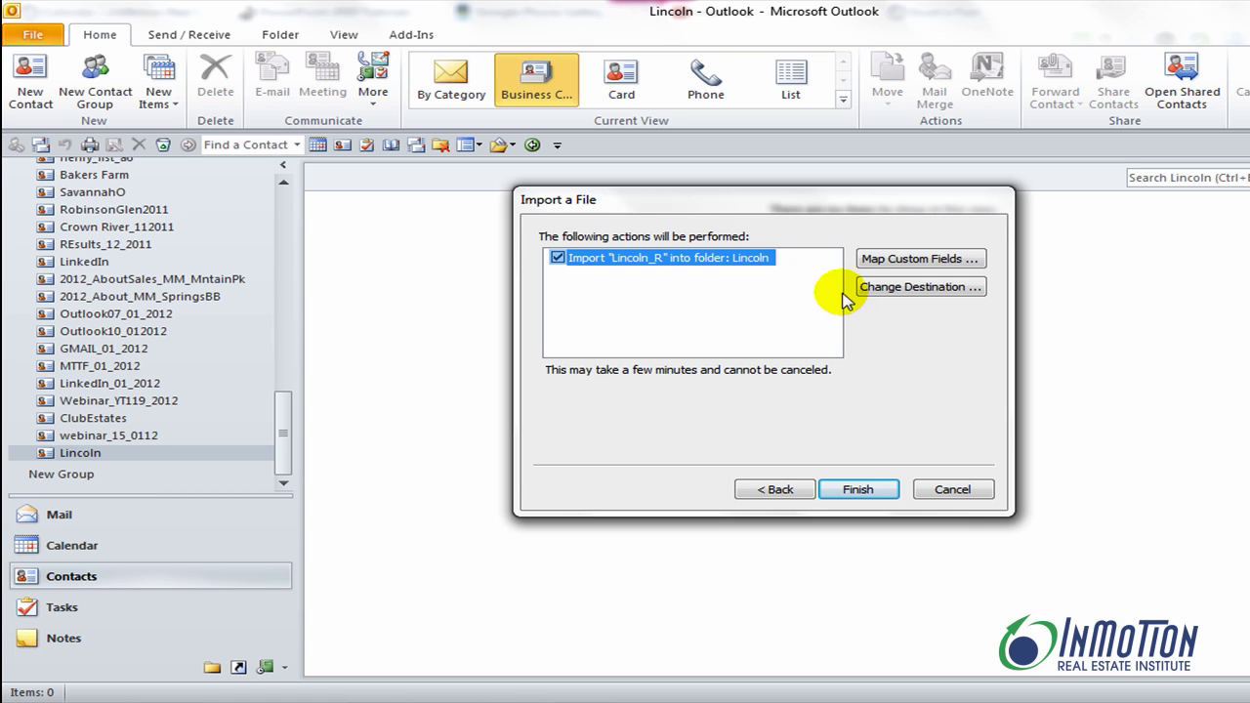
- Open the custom field mapping for Lincoln_R and map the REGISTRANT column to Name and EMAIL ADDRESS to E-mail
{"action": "left_click", "coordinate": [909, 260]}
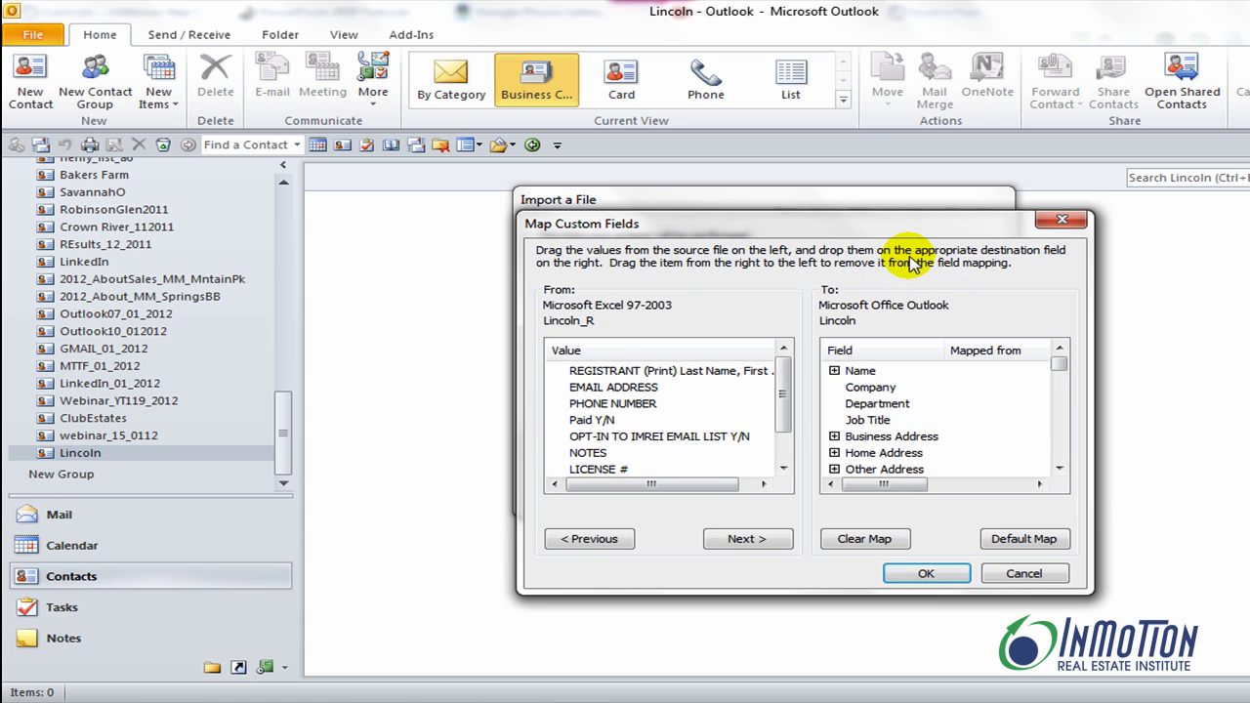
{"action": "left_click_drag", "start_coordinate": [905, 232], "coordinate": [893, 203]}
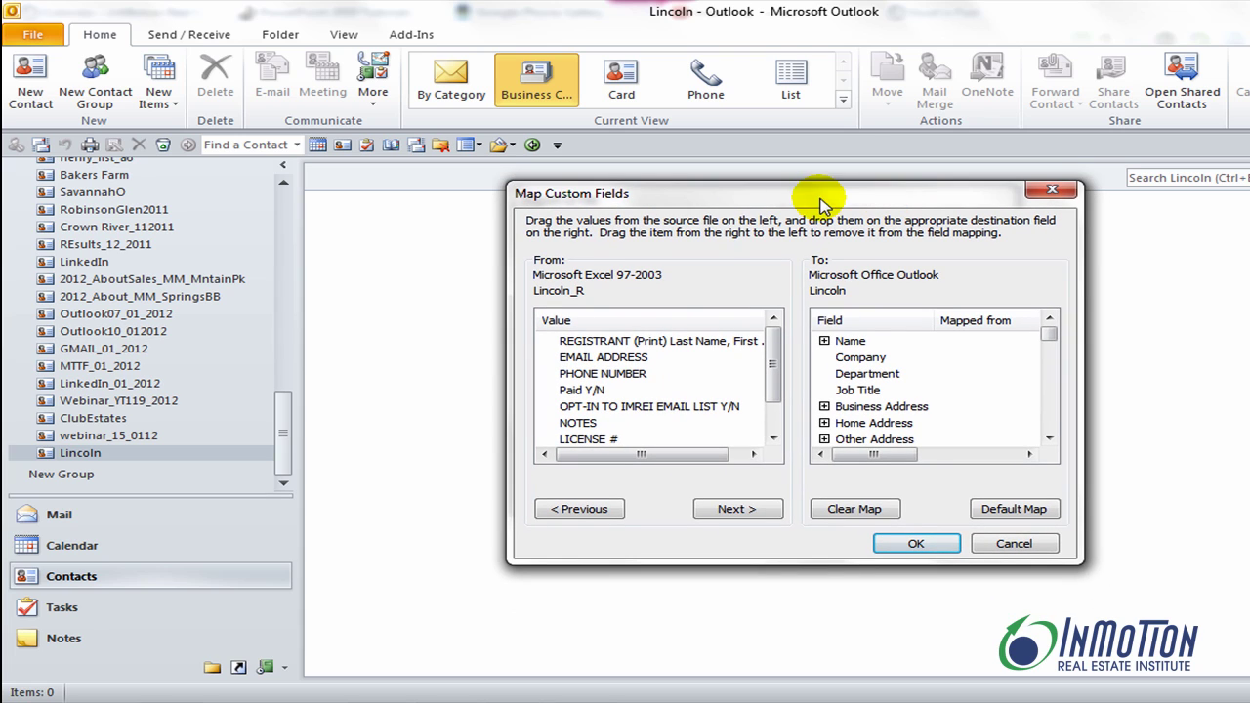
{"action": "left_click", "coordinate": [584, 345]}
{"action": "left_click_drag", "start_coordinate": [583, 344], "coordinate": [869, 352]}
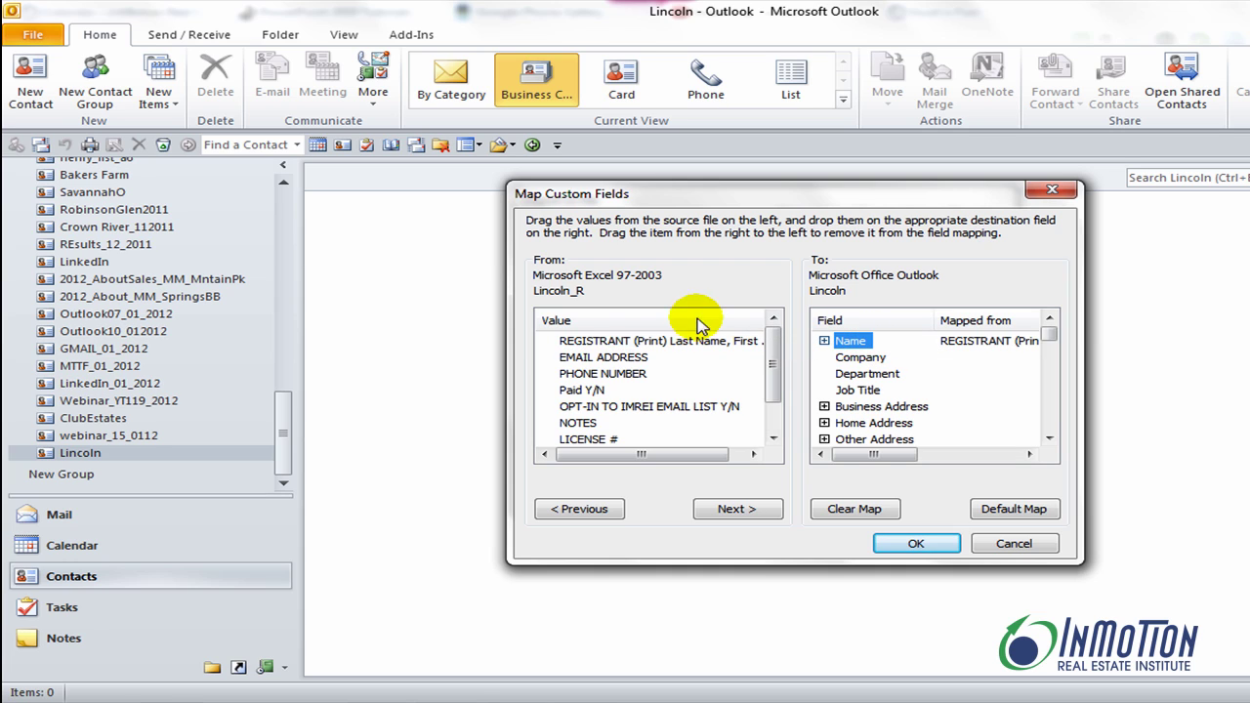
{"action": "left_click", "coordinate": [630, 361]}
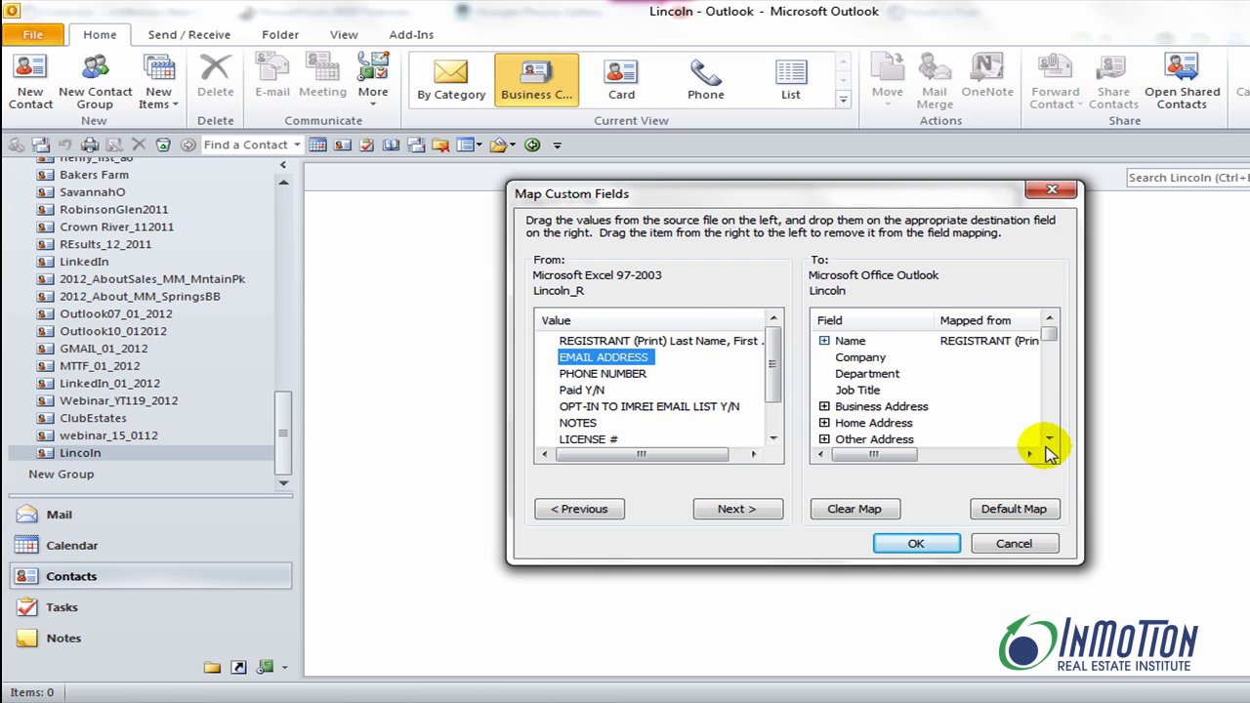
{"action": "left_click_drag", "start_coordinate": [1048, 440], "coordinate": [1048, 439]}
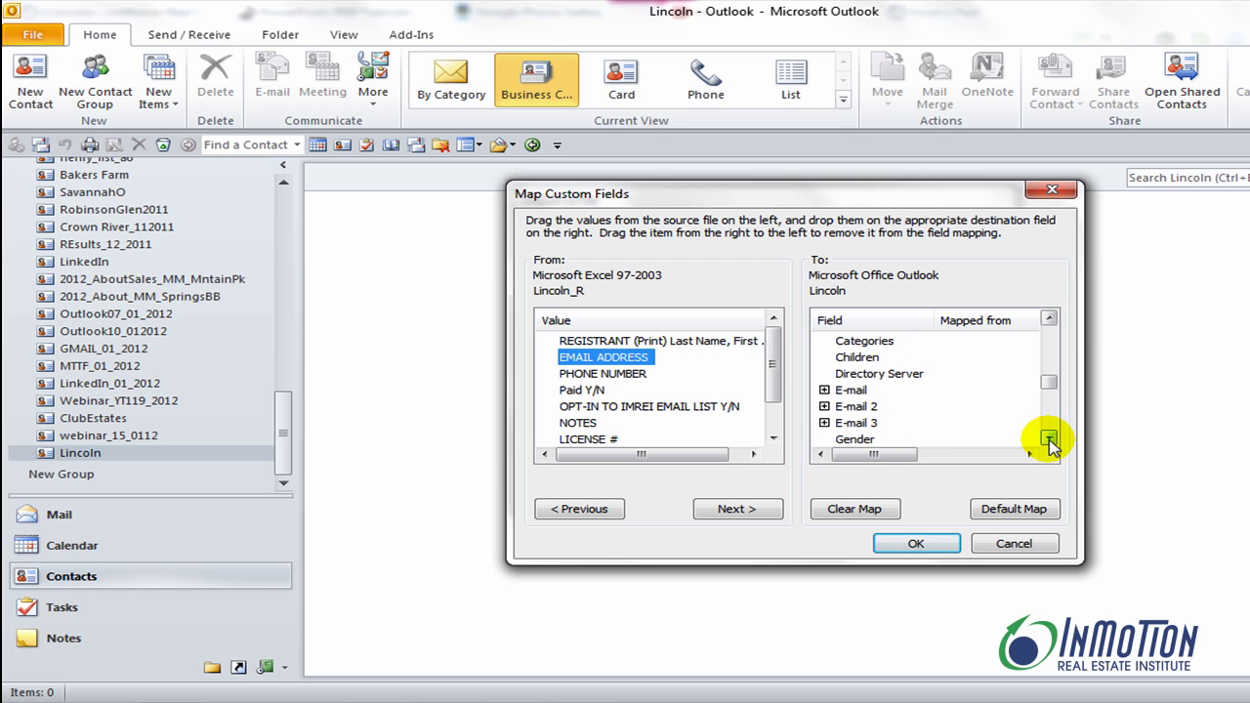
{"action": "left_click_drag", "start_coordinate": [593, 361], "coordinate": [850, 391]}
- Map the PHONE NUMBER column of the source range to the Business Phone contact field
{"action": "left_click", "coordinate": [598, 375]}
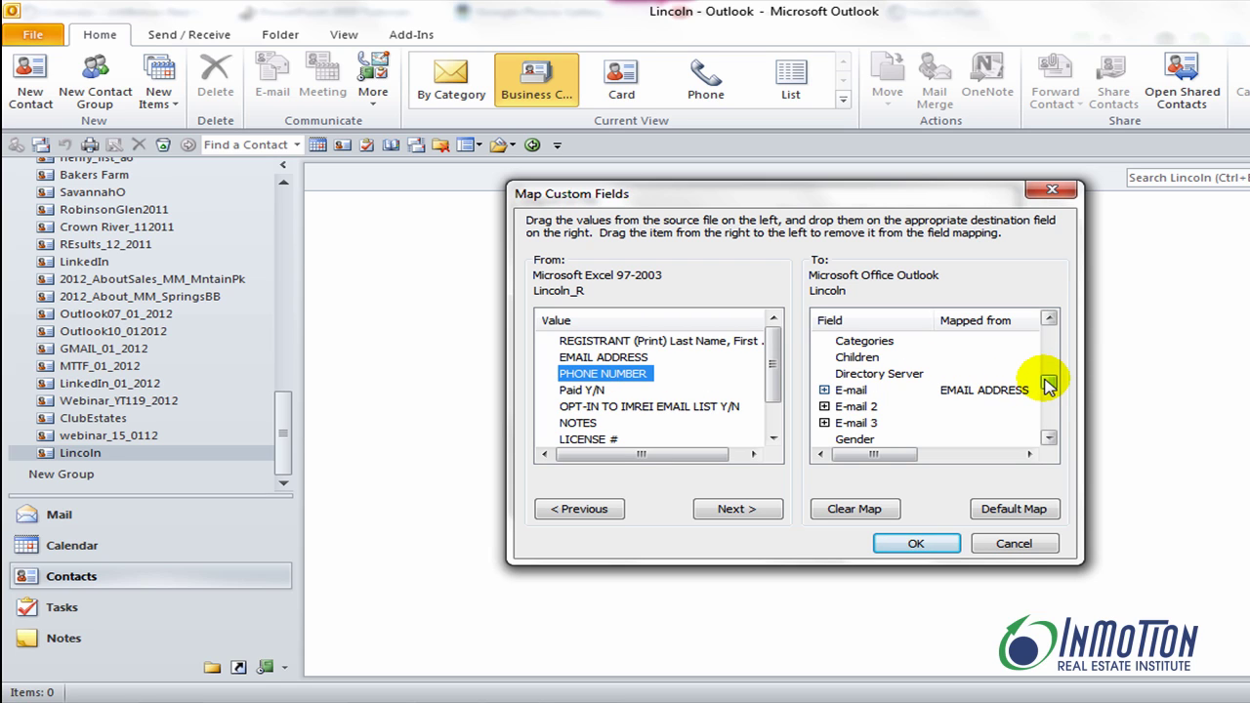
{"action": "left_click_drag", "start_coordinate": [1048, 386], "coordinate": [1048, 337]}
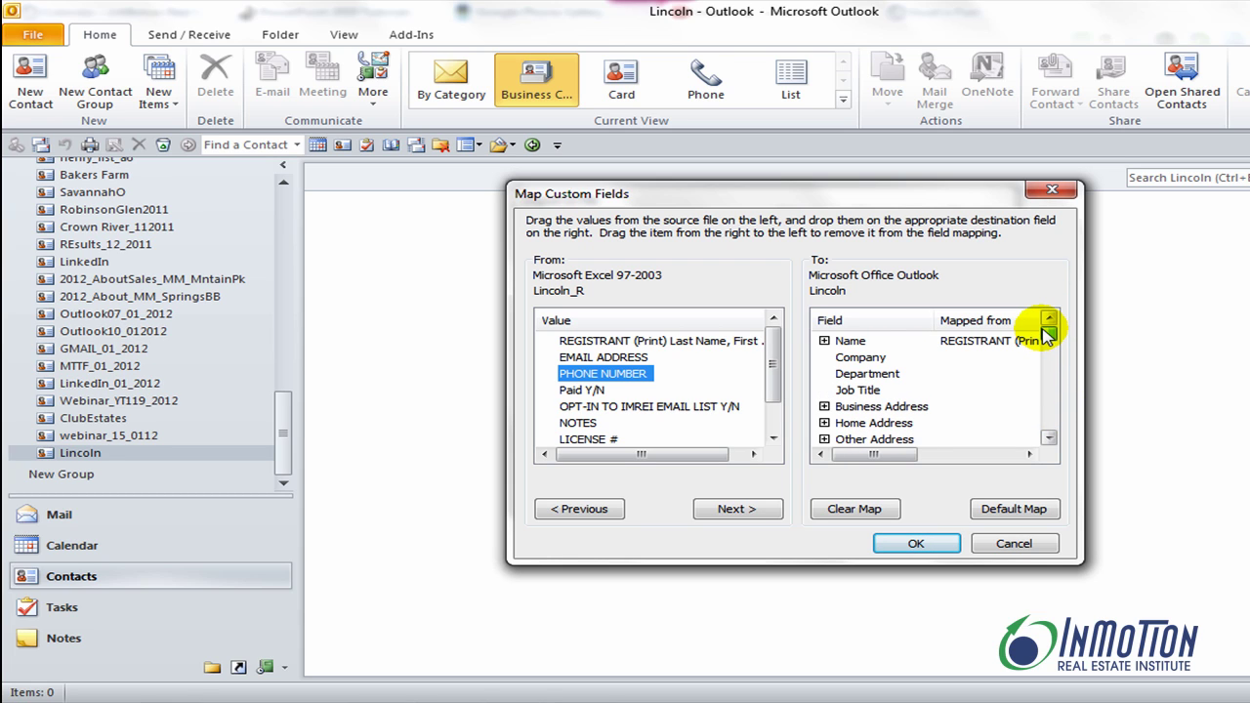
{"action": "left_click", "coordinate": [1049, 440]}
{"action": "left_click", "coordinate": [1049, 439]}
{"action": "left_click", "coordinate": [1049, 440]}
{"action": "left_click", "coordinate": [1049, 439]}
{"action": "left_click", "coordinate": [1049, 439]}
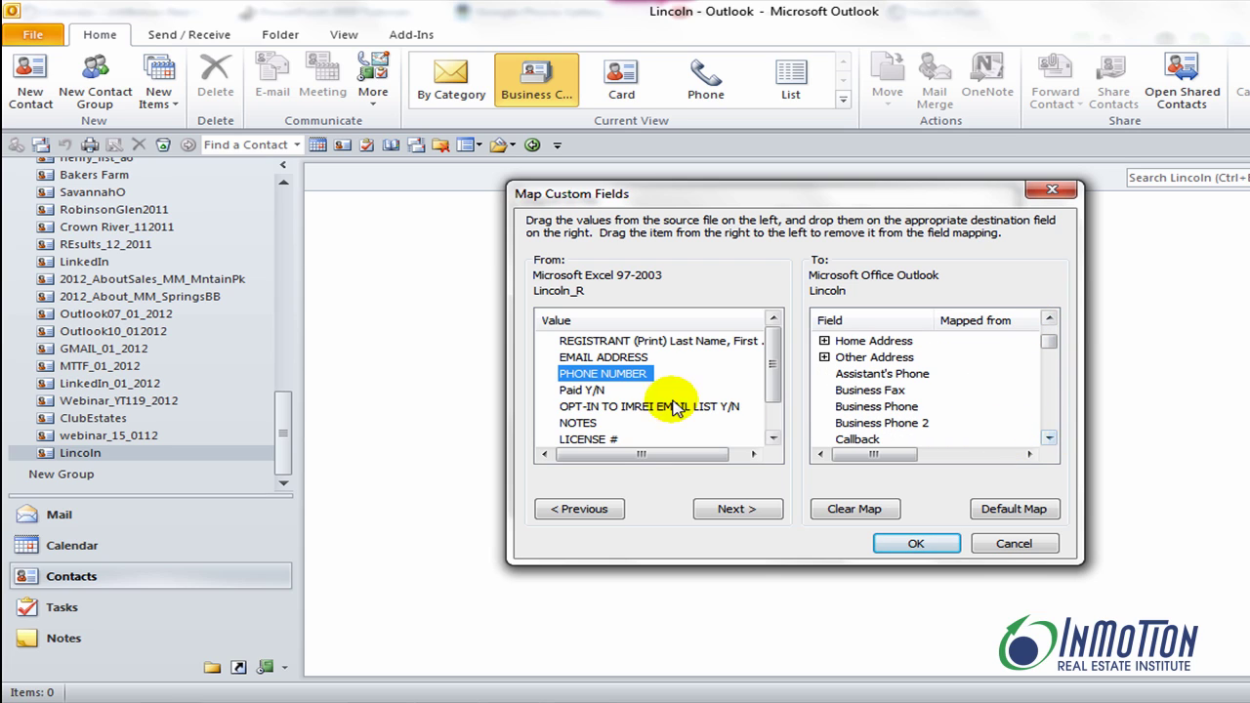
{"action": "left_click_drag", "start_coordinate": [610, 379], "coordinate": [884, 414]}
- Map the REAL ESTATE COMPANY column to the Company contact field and accept the custom field mapping
{"action": "left_click_drag", "start_coordinate": [774, 396], "coordinate": [781, 422]}
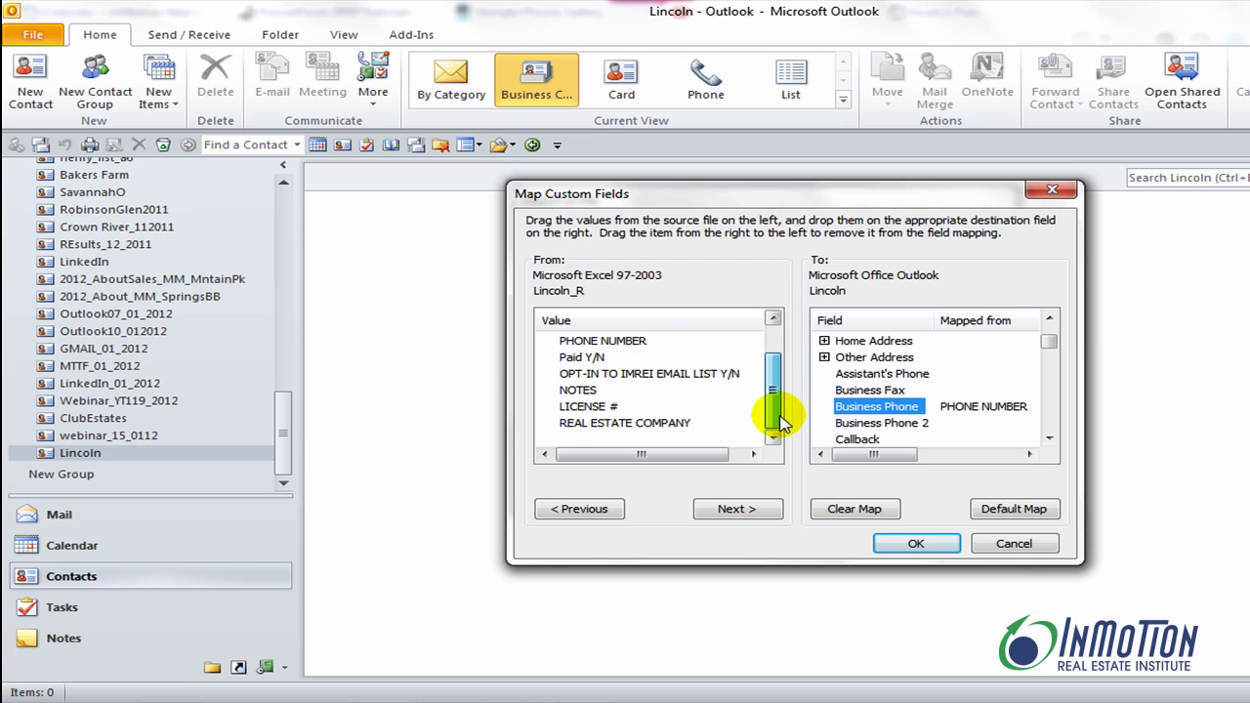
{"action": "left_click", "coordinate": [684, 423]}
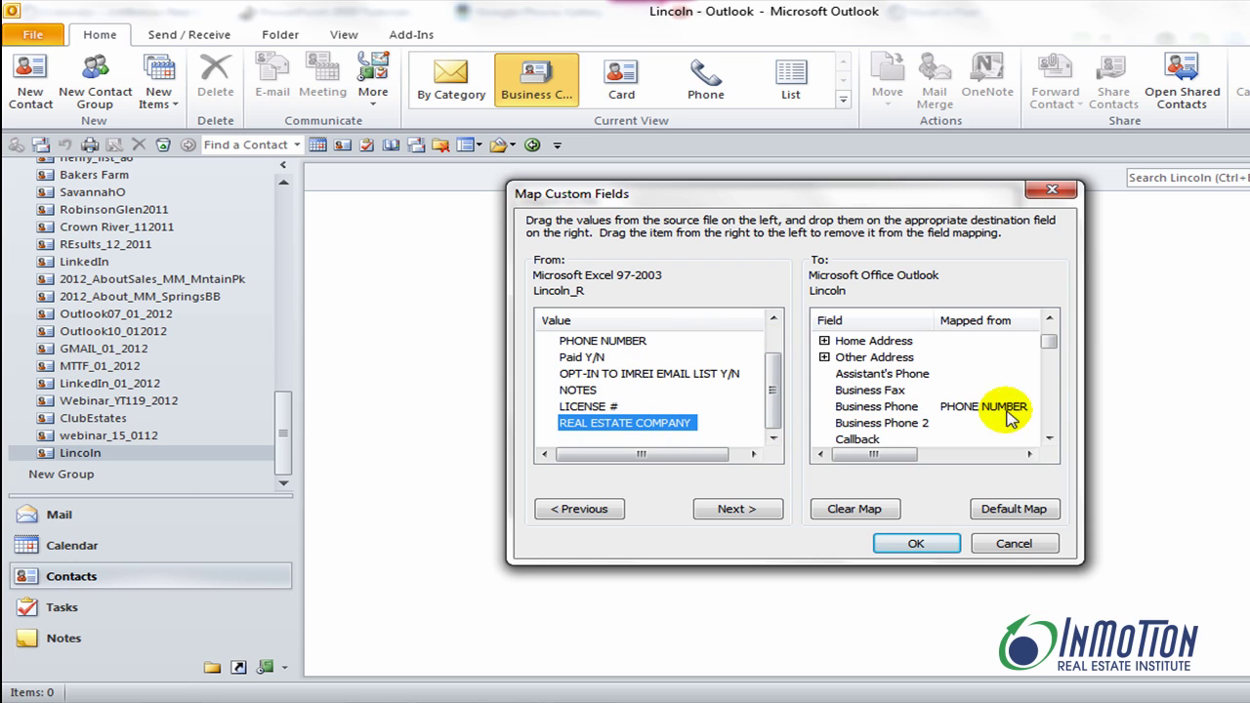
{"action": "left_click_drag", "start_coordinate": [1049, 343], "coordinate": [1053, 332]}
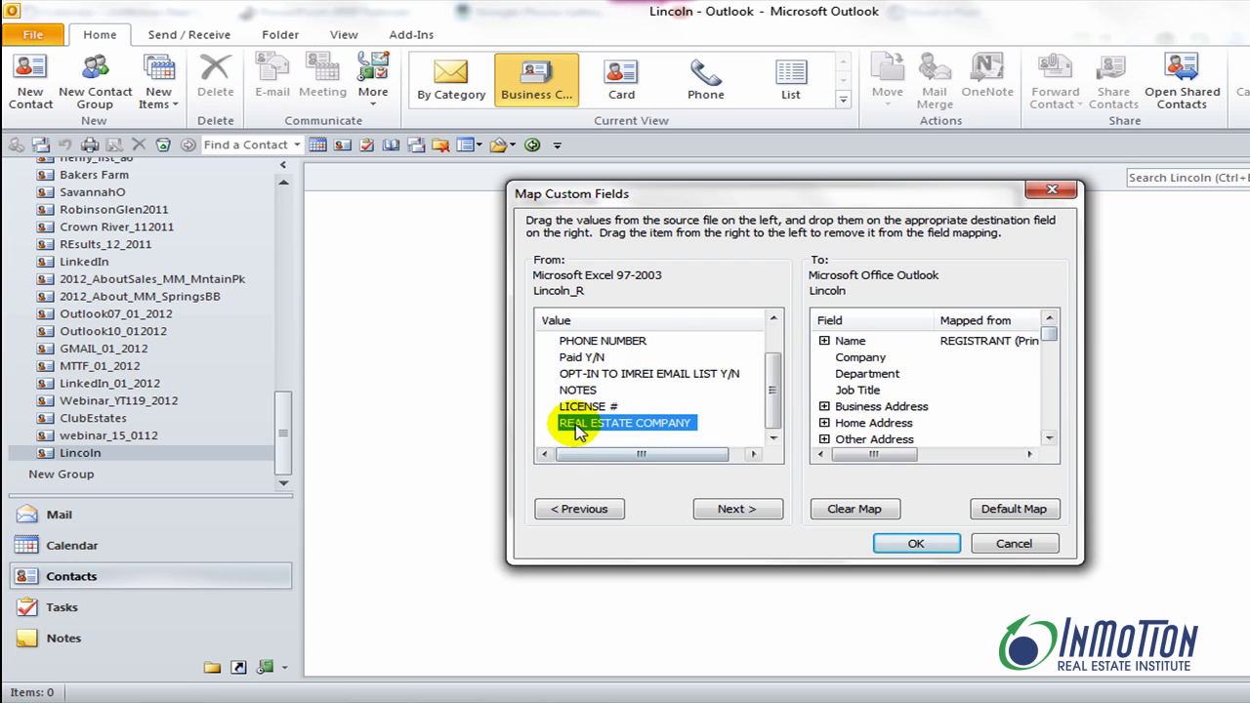
{"action": "left_click_drag", "start_coordinate": [576, 433], "coordinate": [846, 358]}
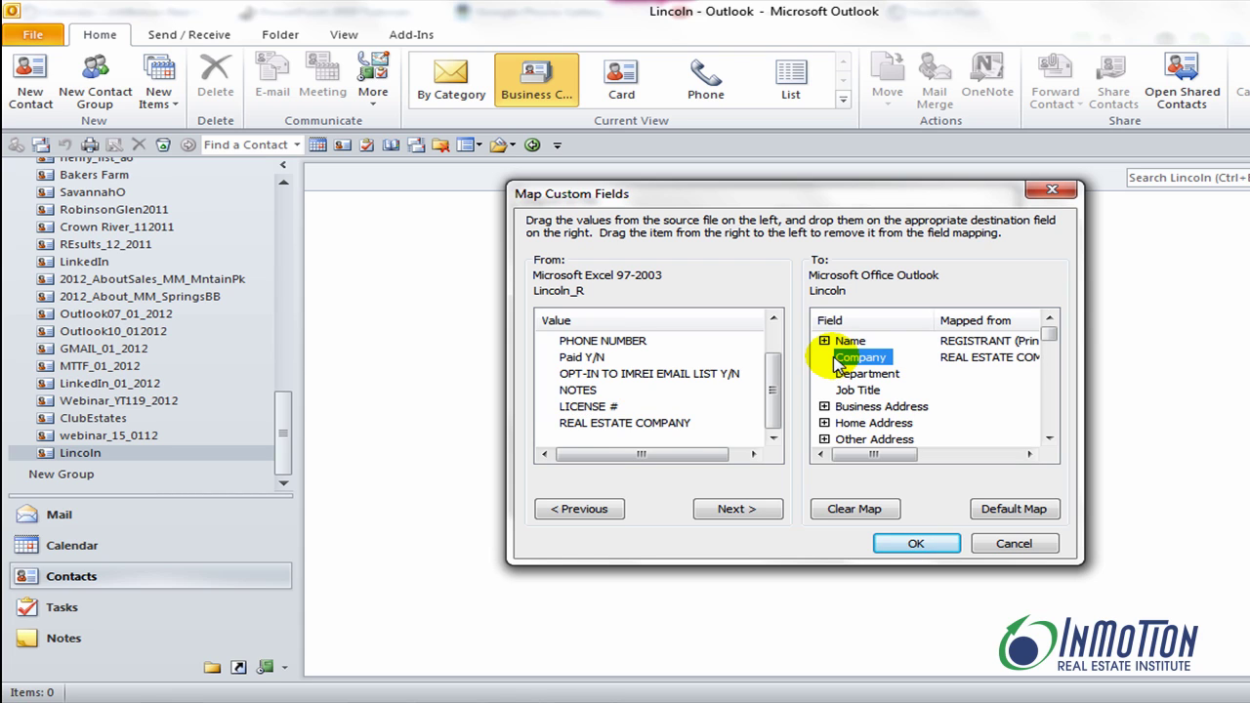
{"action": "left_click", "coordinate": [916, 545]}
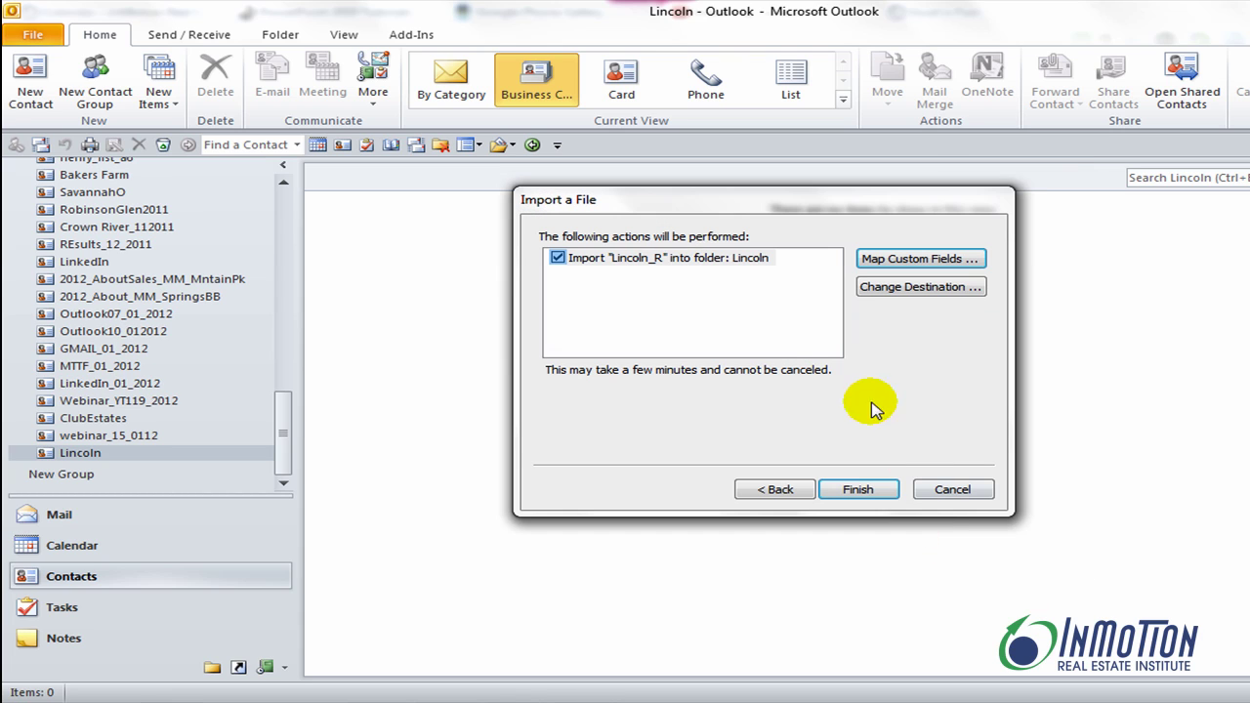
- Run the import of Lincoln_R into the Lincoln contacts folder and look through the imported business cards
{"action": "left_click", "coordinate": [860, 492]}
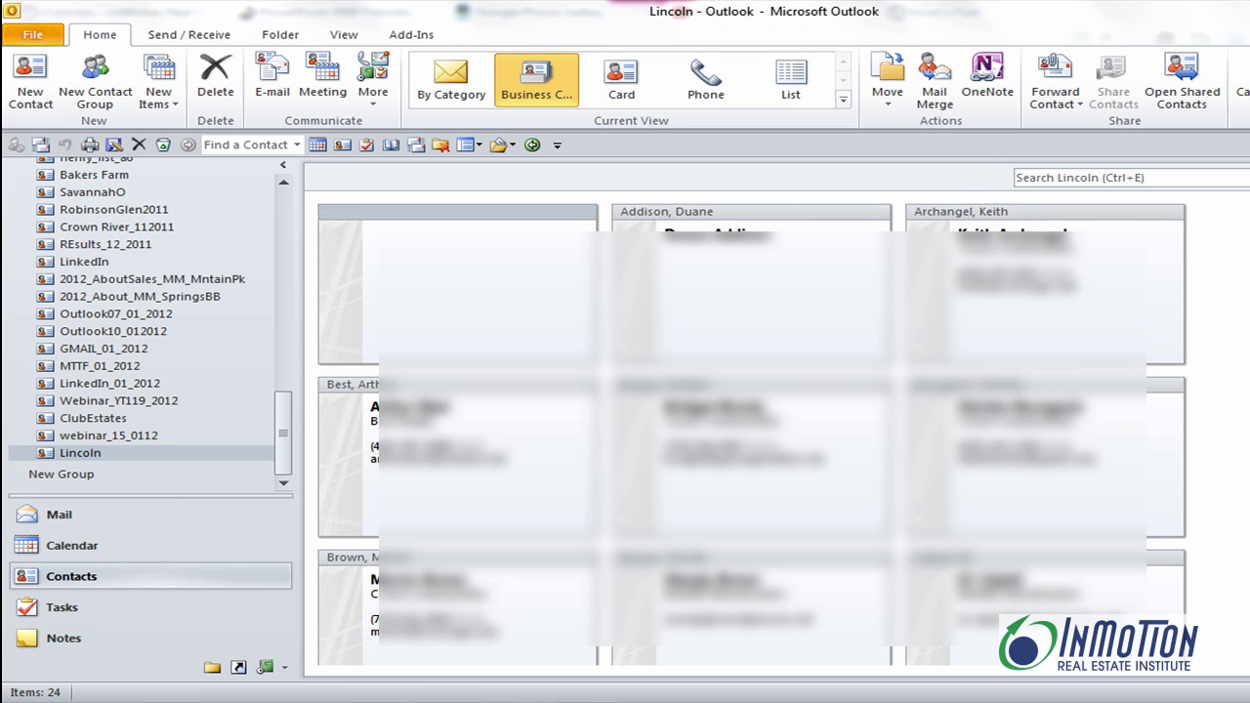
{"action": "scroll", "coordinate": [1128, 499], "scroll_direction": "down", "scroll_amount": 5}
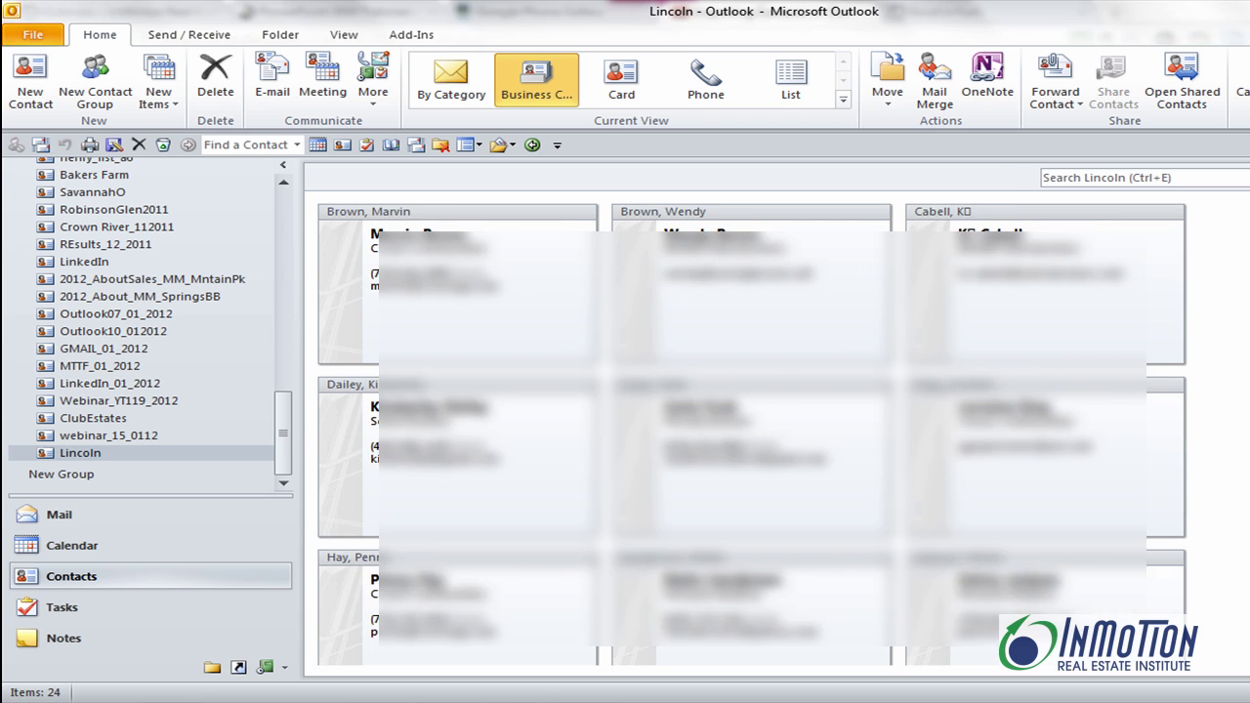